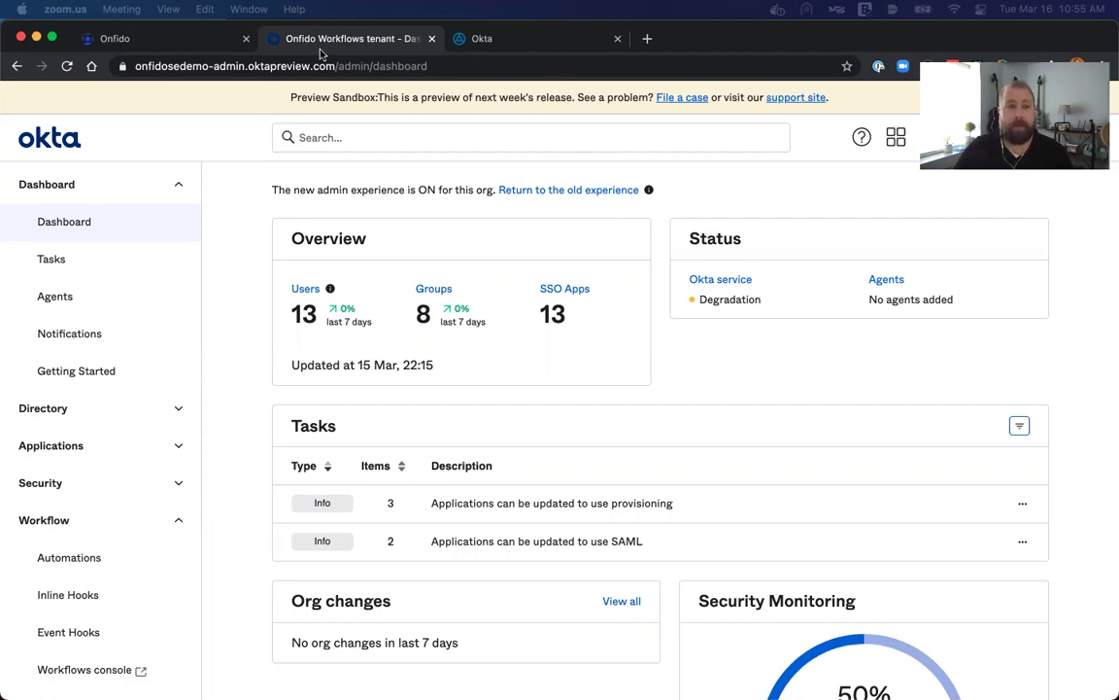
Back in the Okta Admin Console, open the default User profile in Directory > Profile Editor.
click(127, 41)
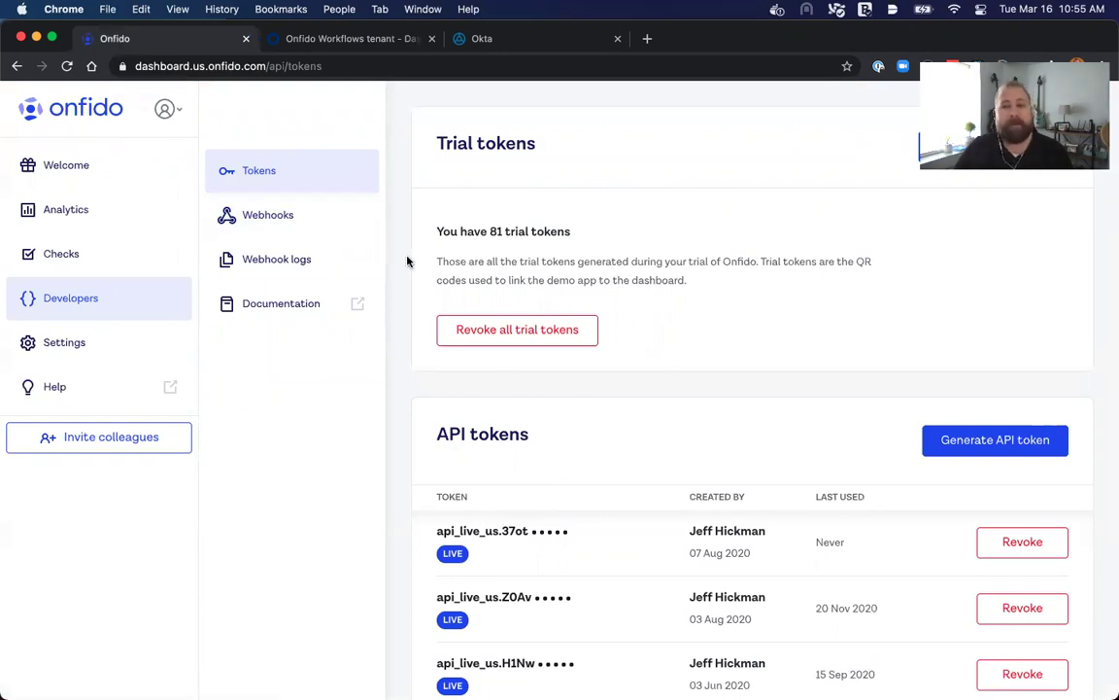
click(363, 40)
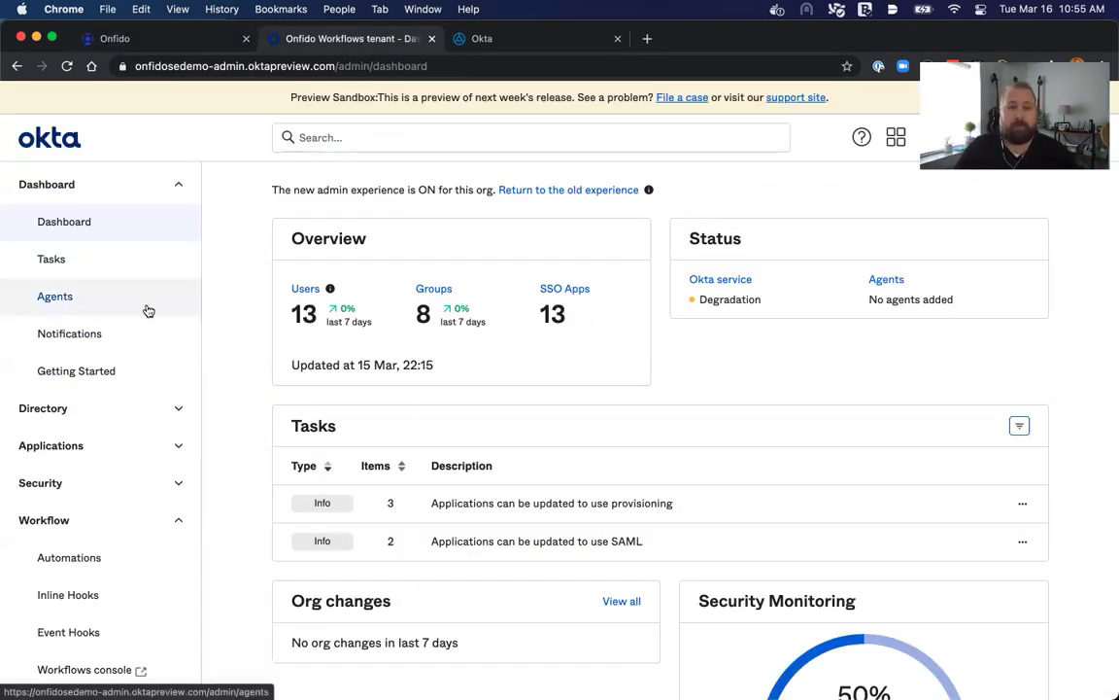
click(170, 405)
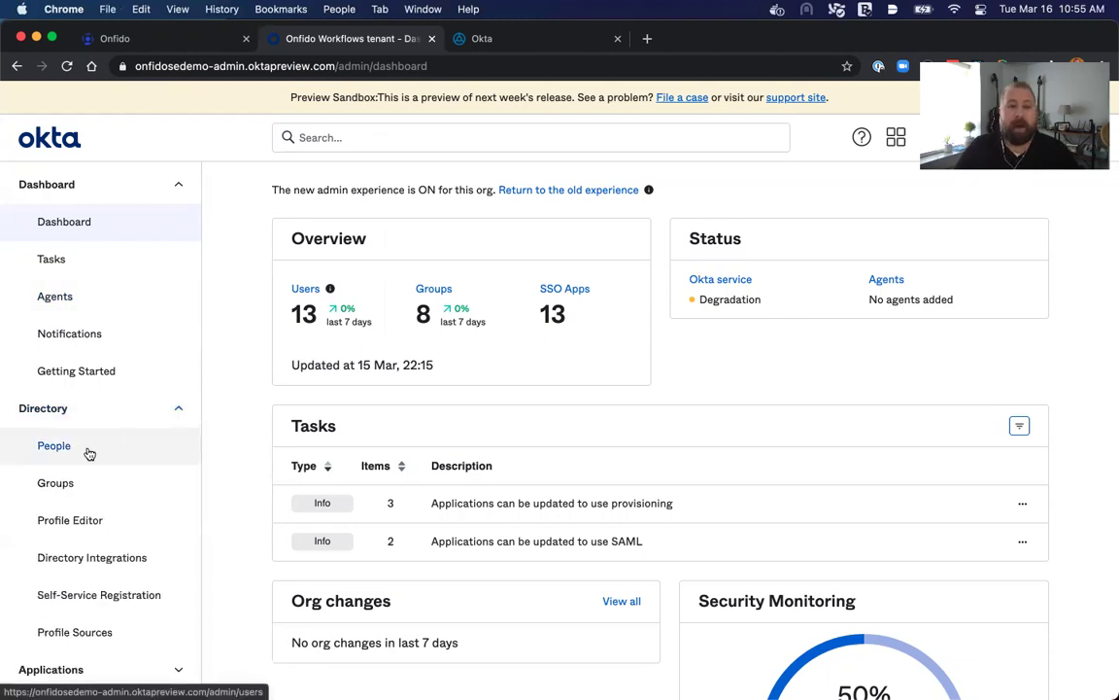
click(145, 519)
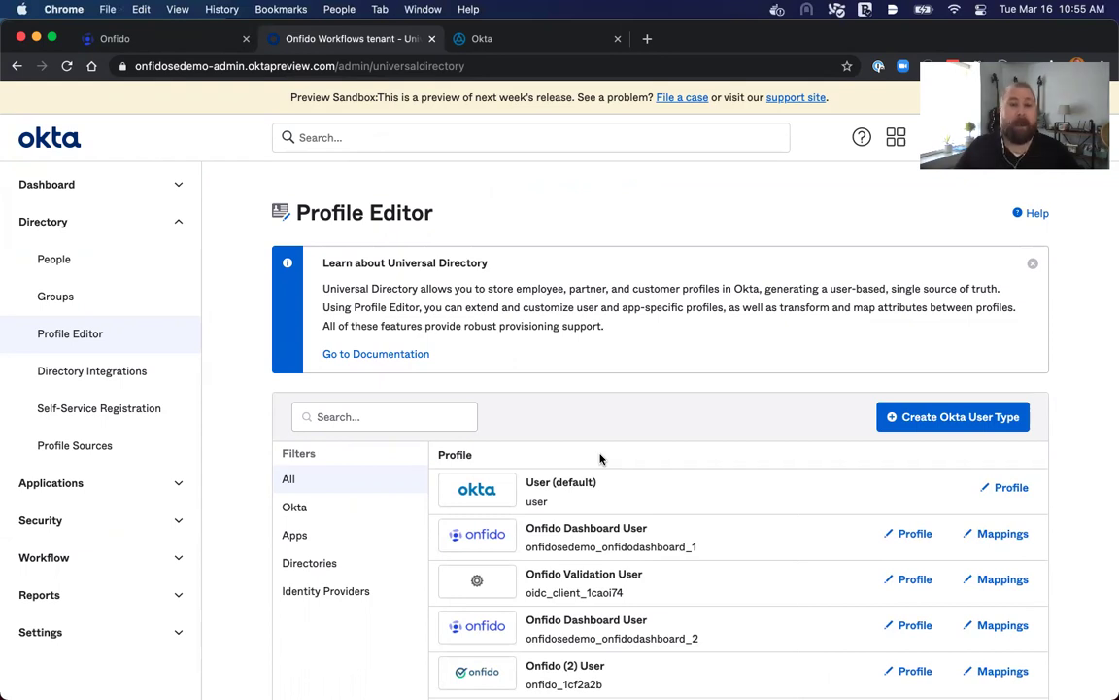
click(986, 489)
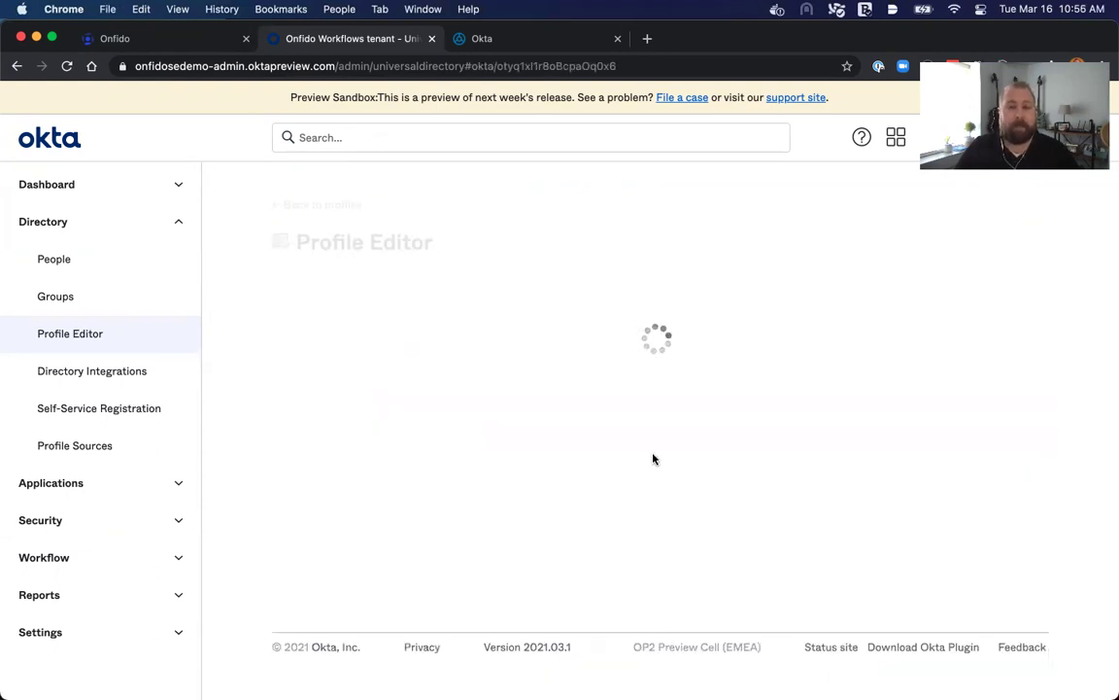
Check that the custom Onfido Applicant ID attribute exists with a string data type.
scroll(611, 428, down, 10)
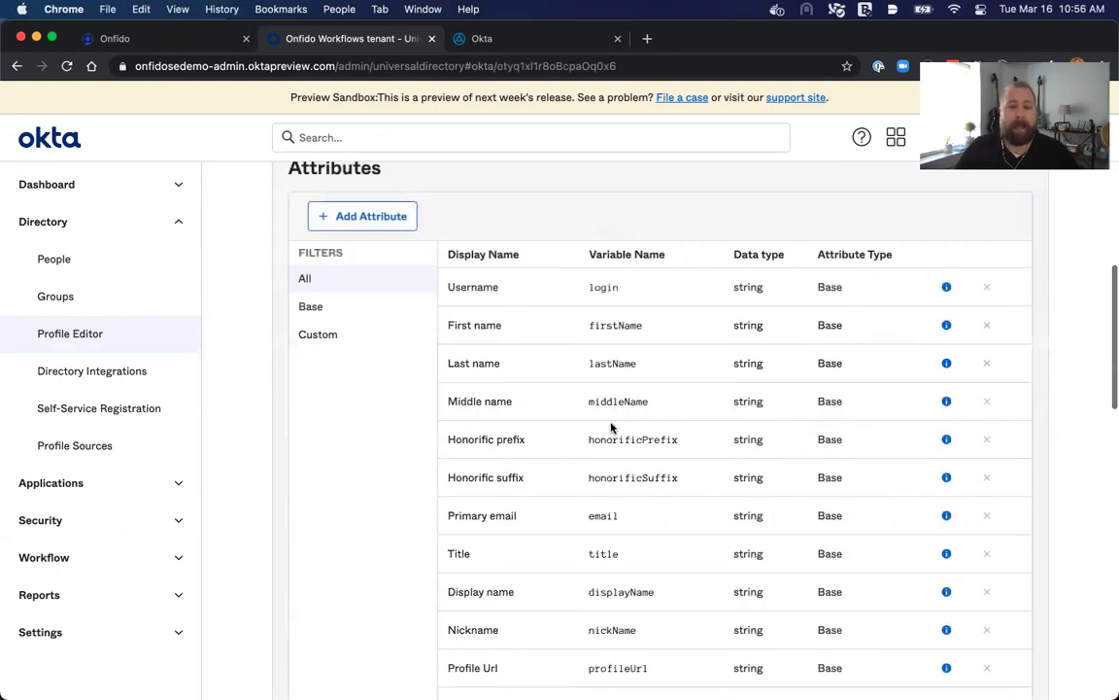
scroll(612, 428, down, 10)
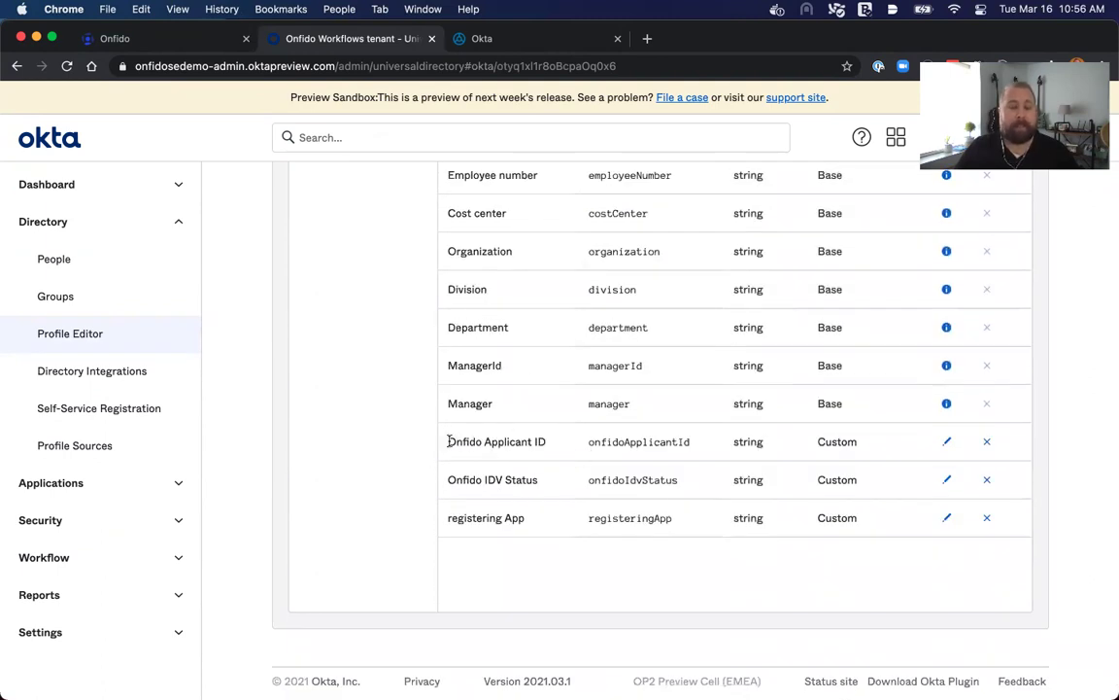
drag(450, 441, 677, 457)
double_click(746, 442)
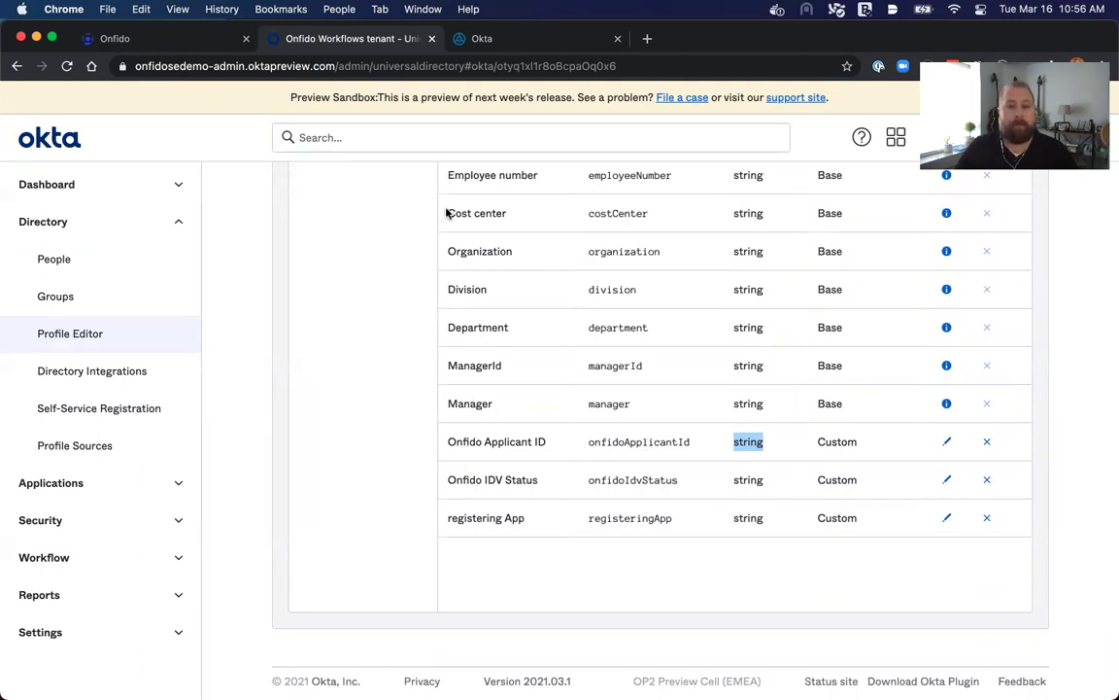
In the onfido_create_applicant folder, read the flow's description, then start a new connection from Connections.
click(530, 44)
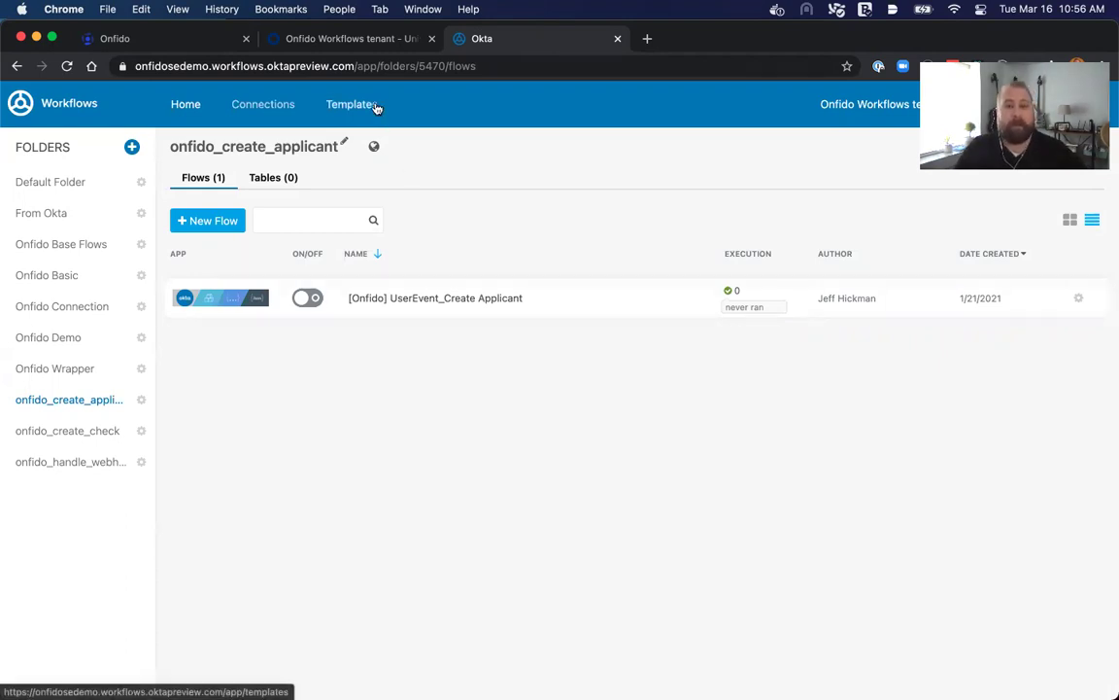
mouse_move(536, 299)
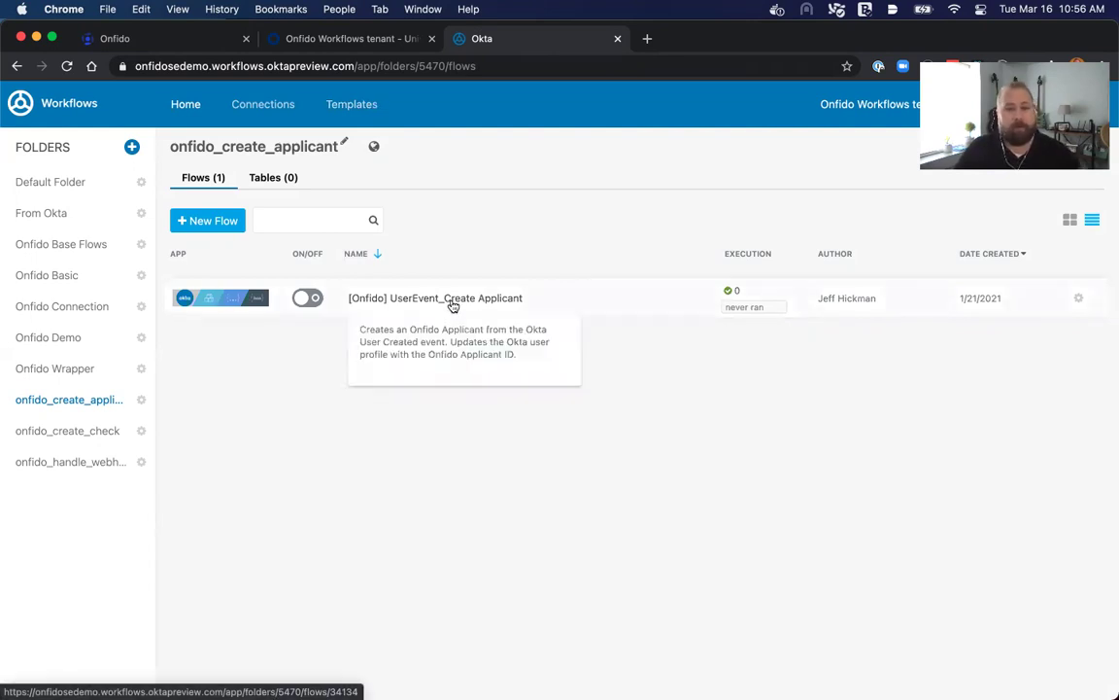
click(276, 110)
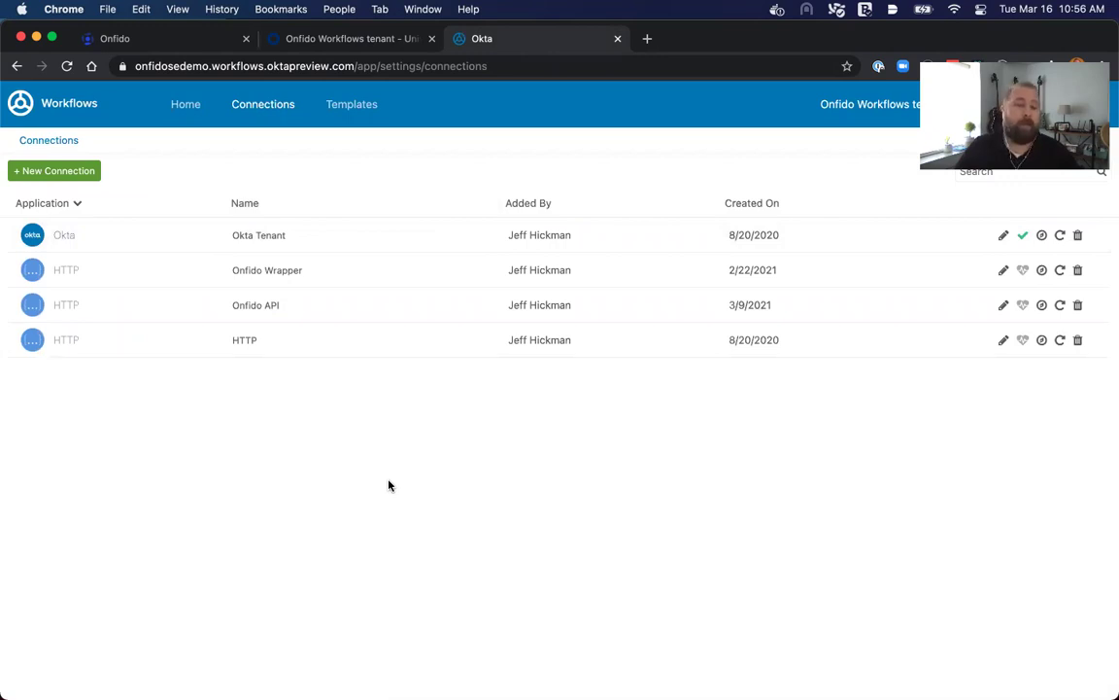
click(54, 167)
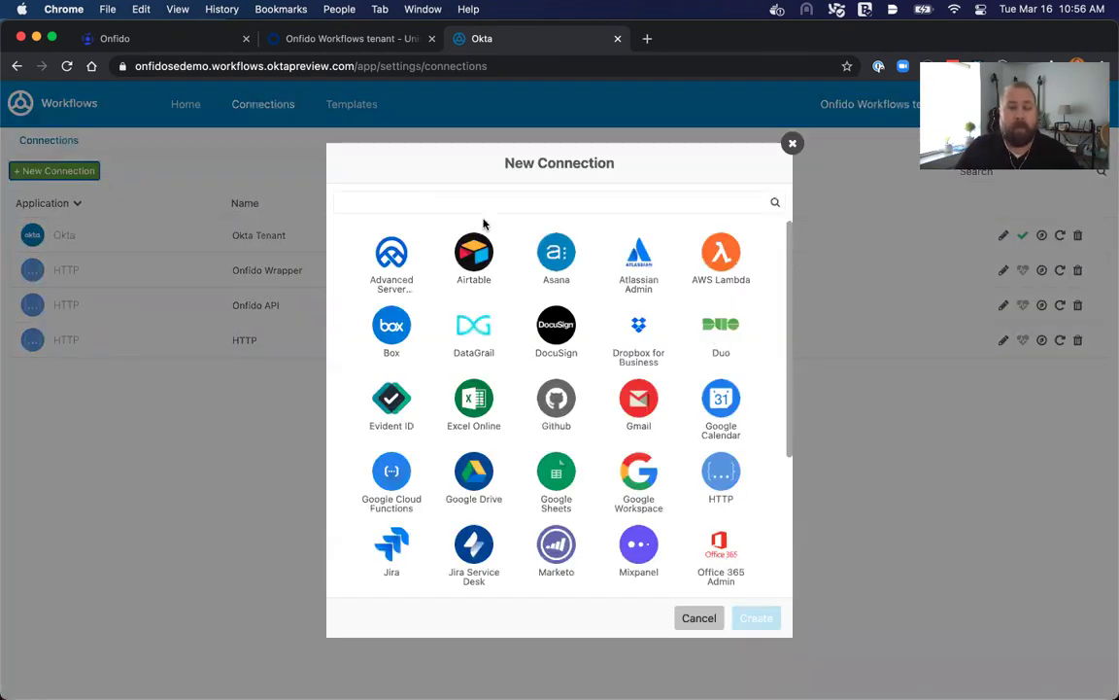
Create HTTP connection 'Onfido Connection' with custom header Authorization: 'Token token={onfidoAPIToken}'.
click(715, 477)
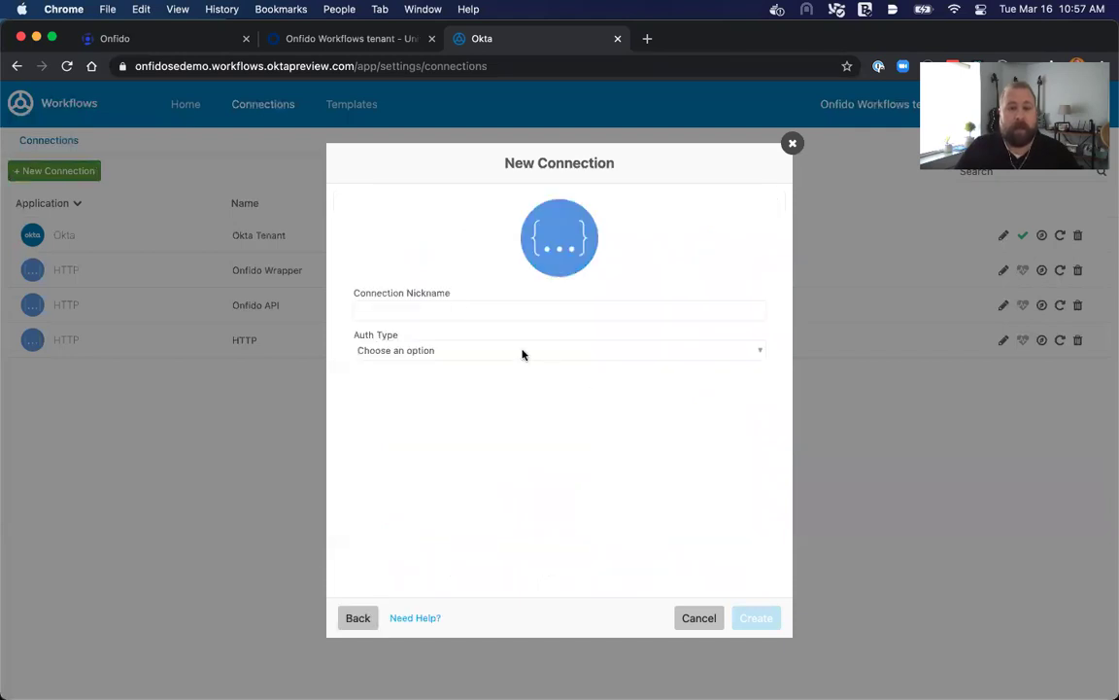
text(Onf)
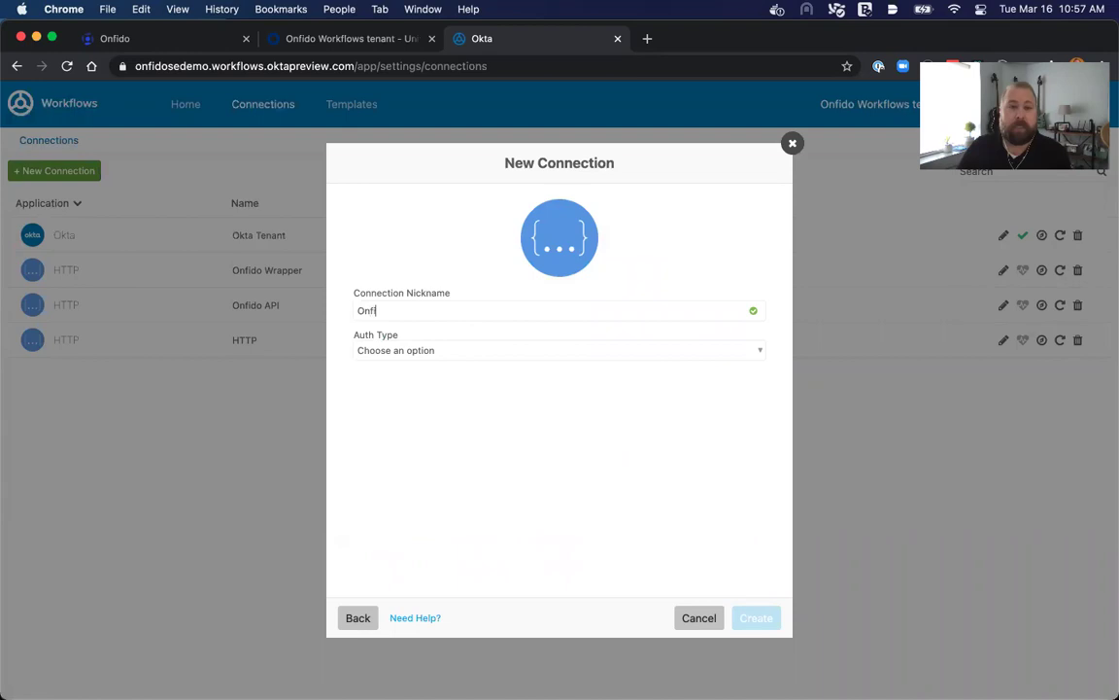
text(ido )
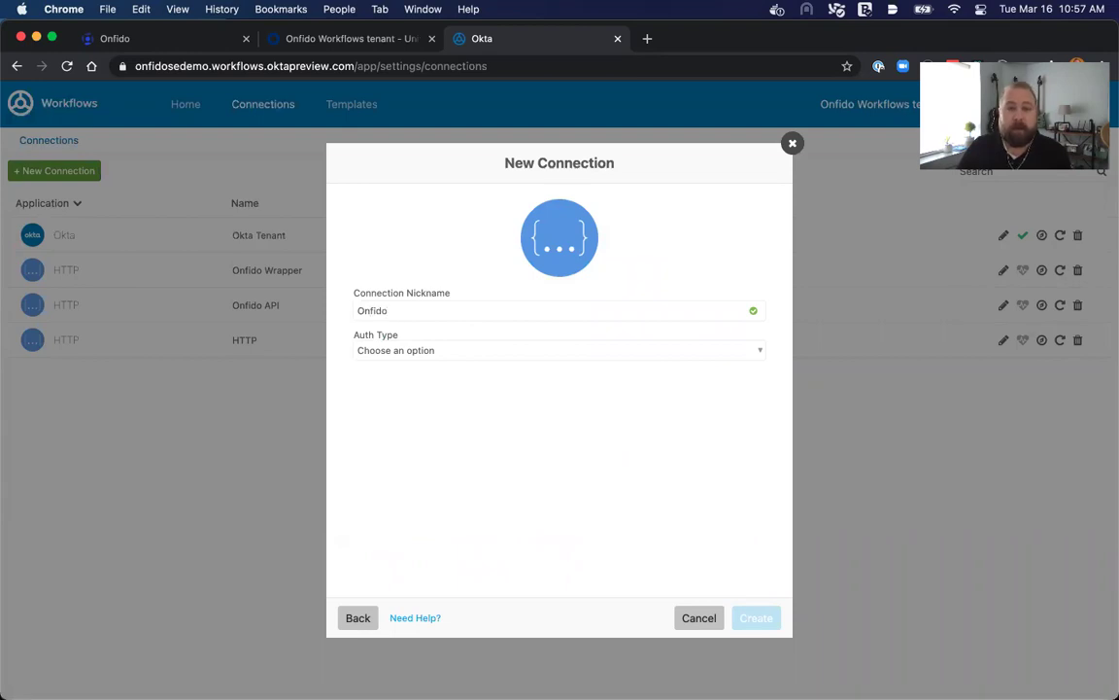
text(Connec)
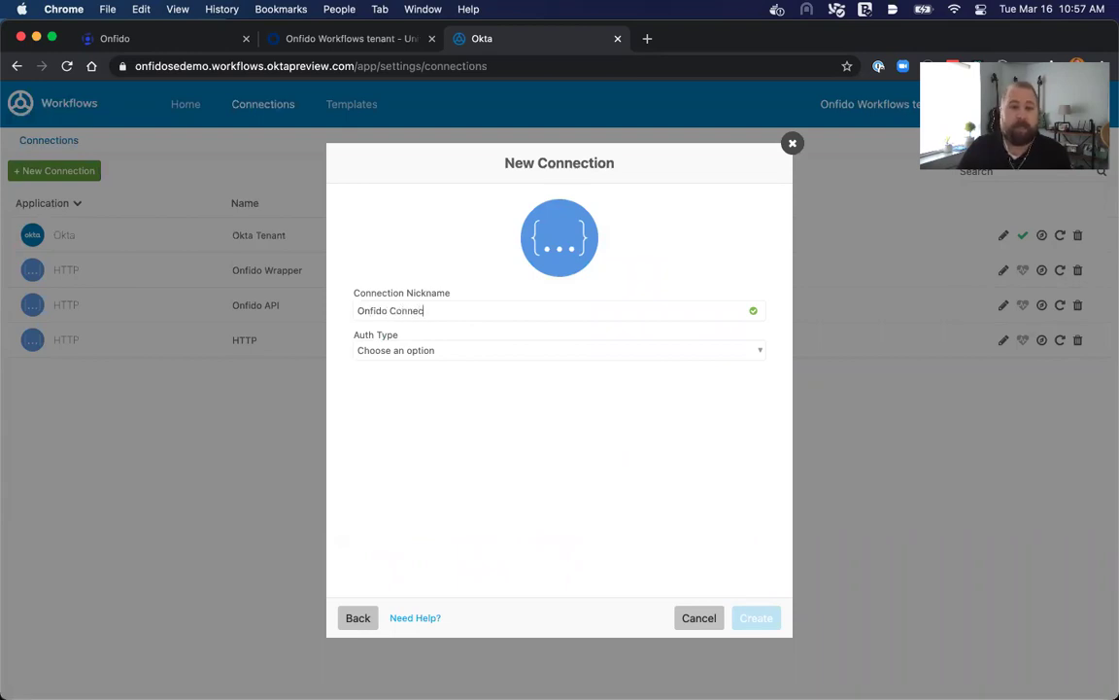
text(tion)
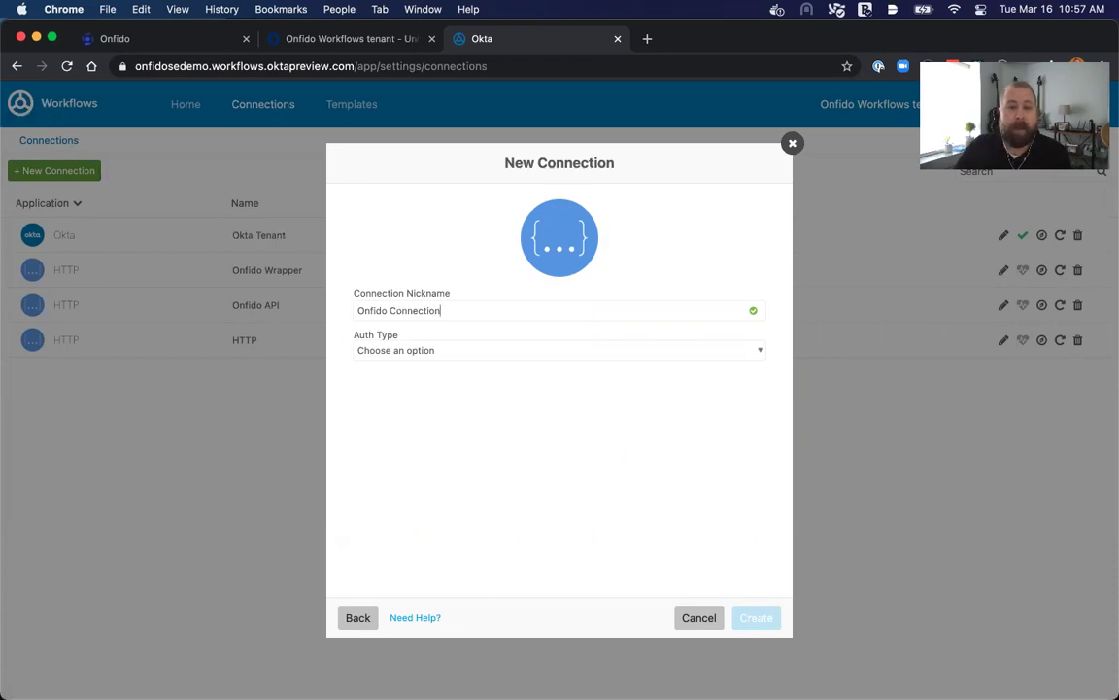
click(458, 352)
click(431, 382)
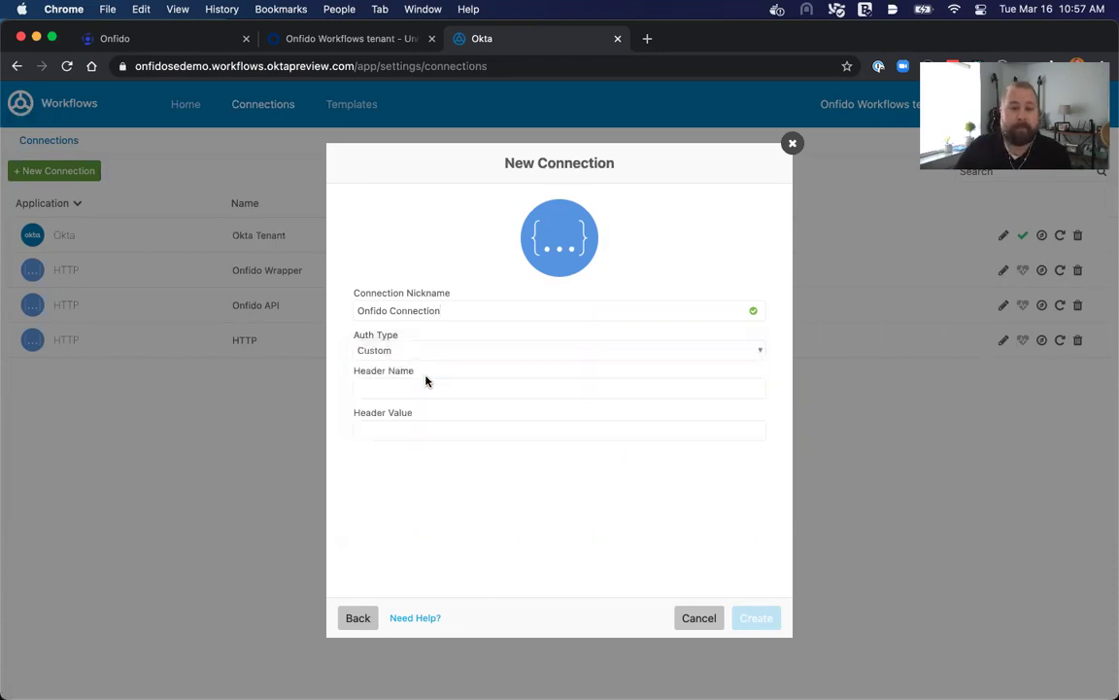
click(413, 384)
text(Au)
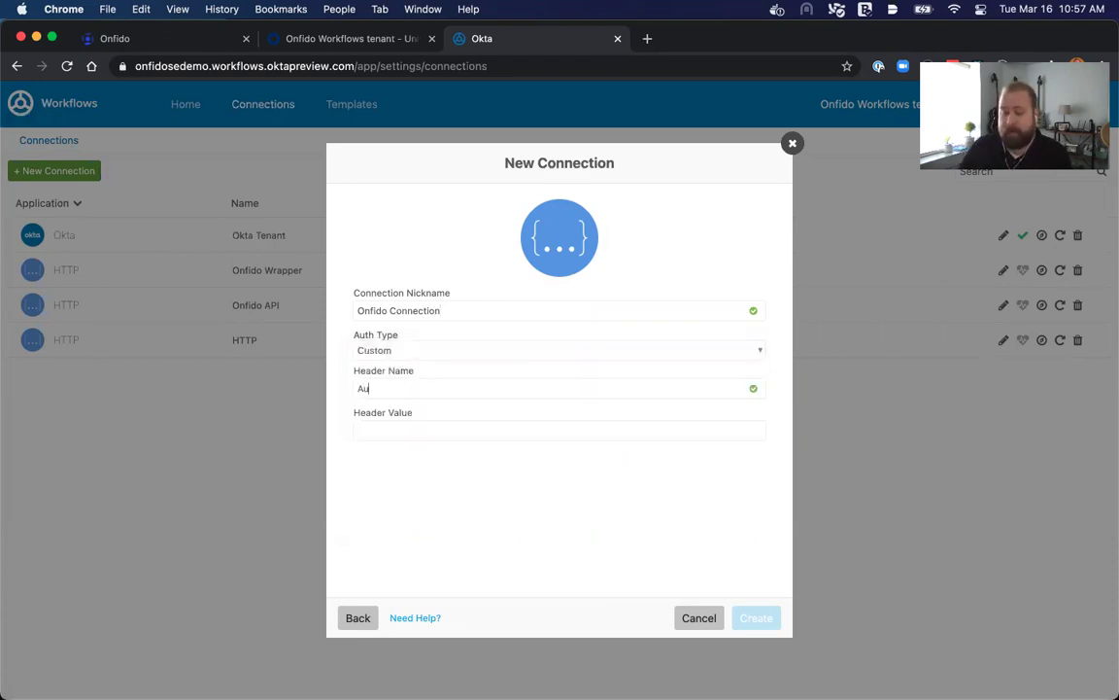
text(thorization)
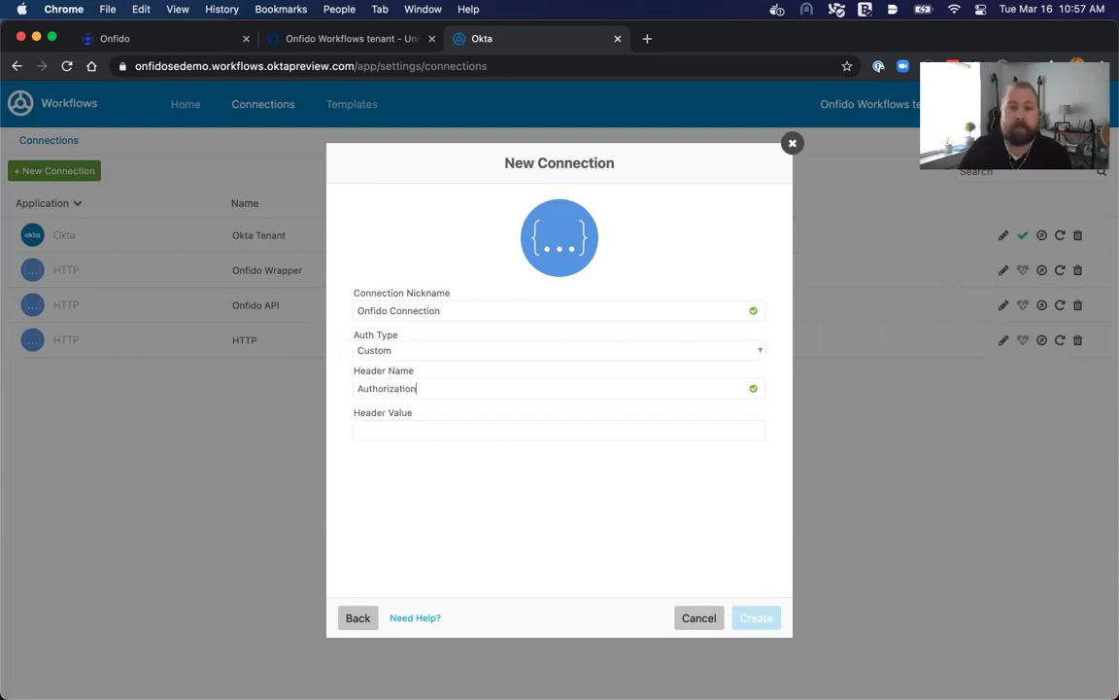
key(Tab)
text(Token)
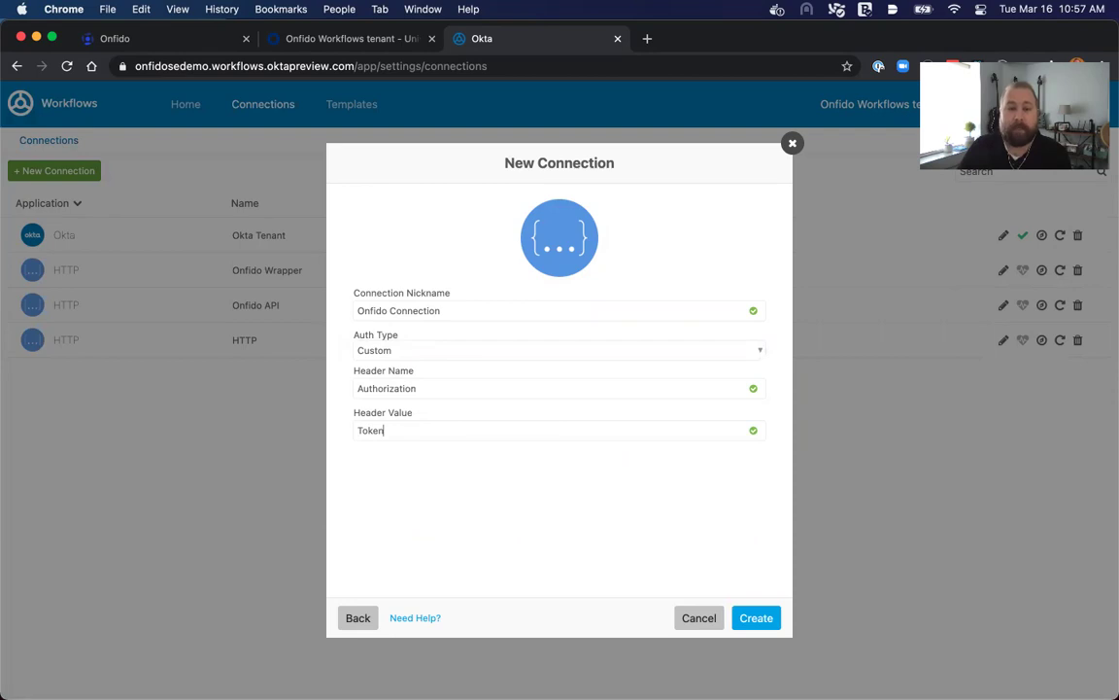
text( tok)
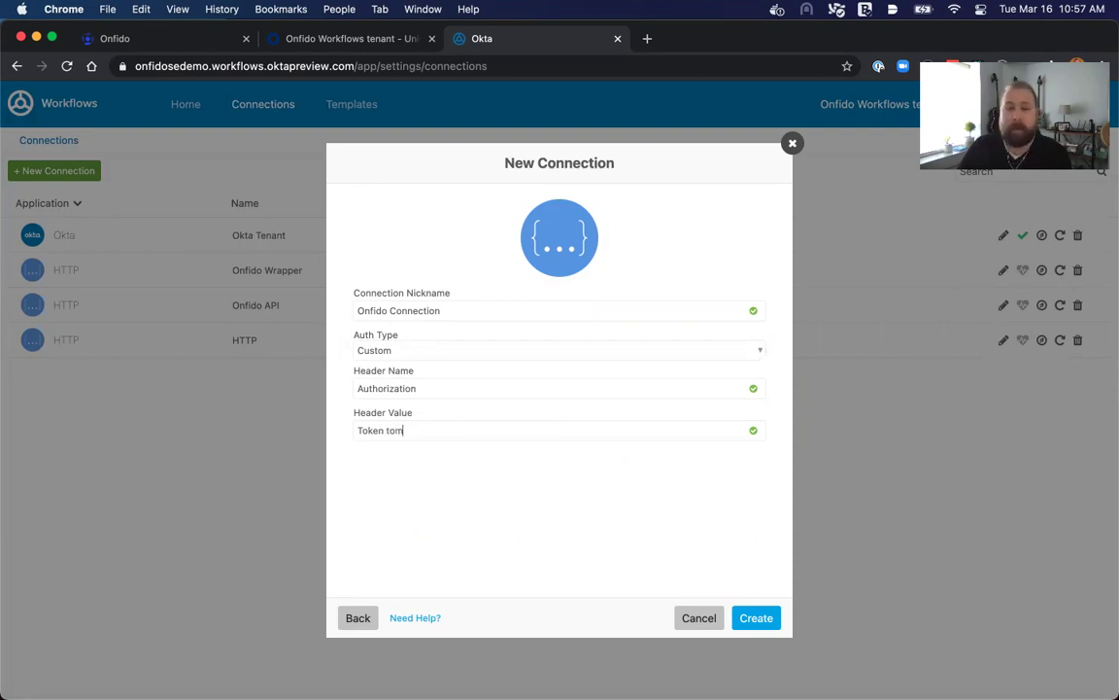
text(en=)
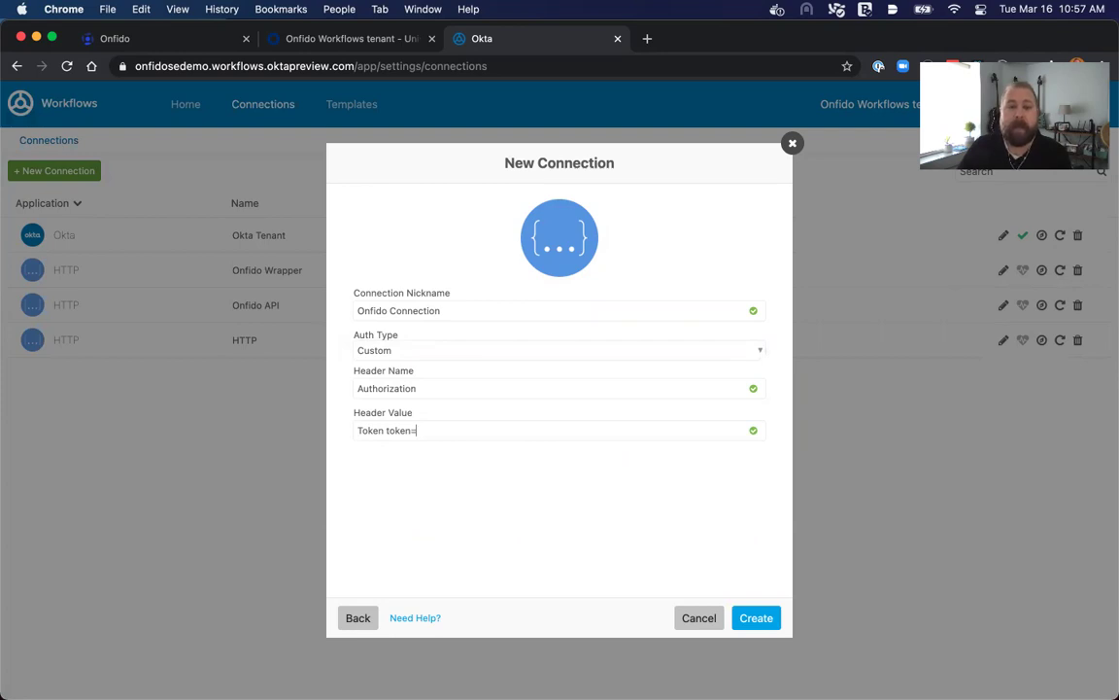
text({)
text(onfidoAPI)
text(Token)
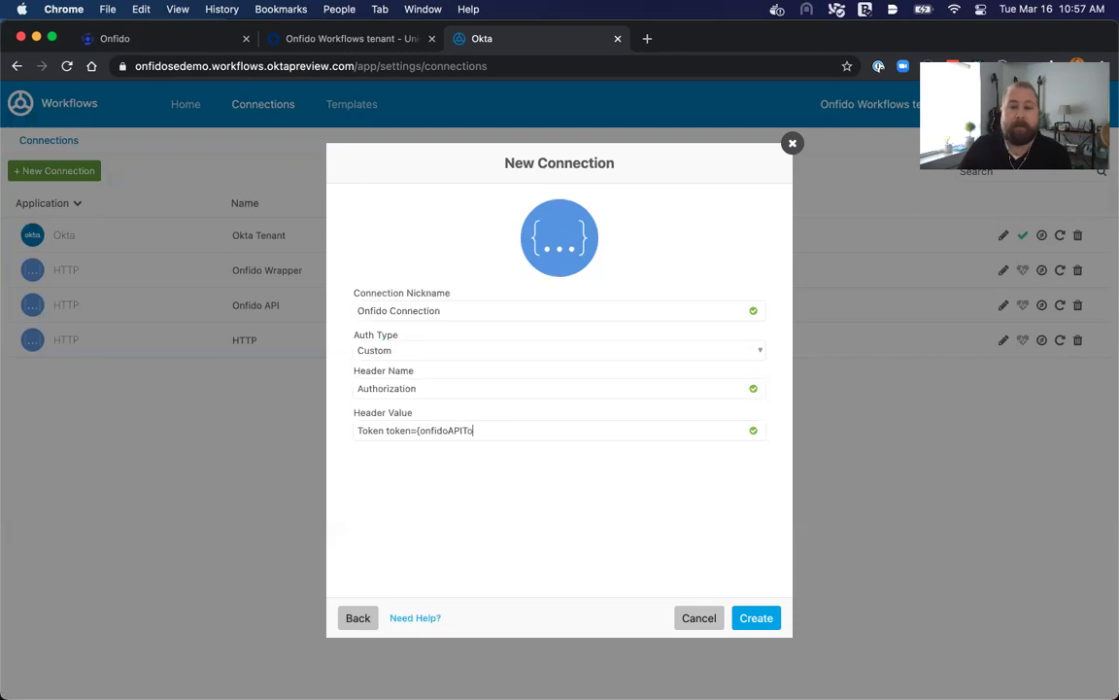
text(})
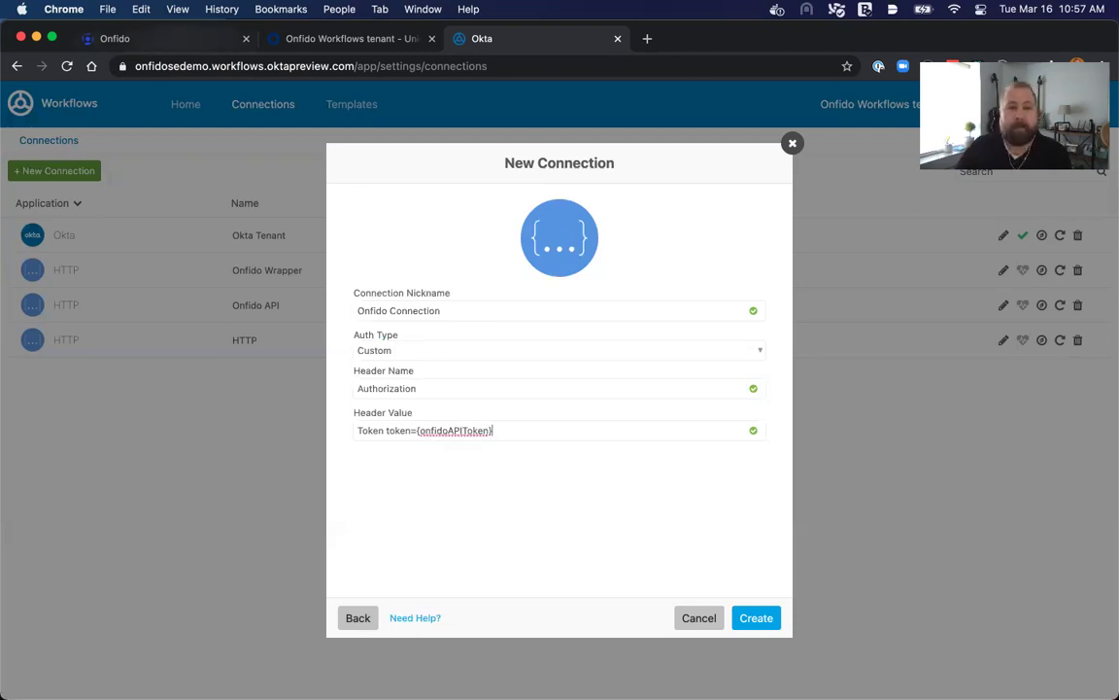
click(155, 39)
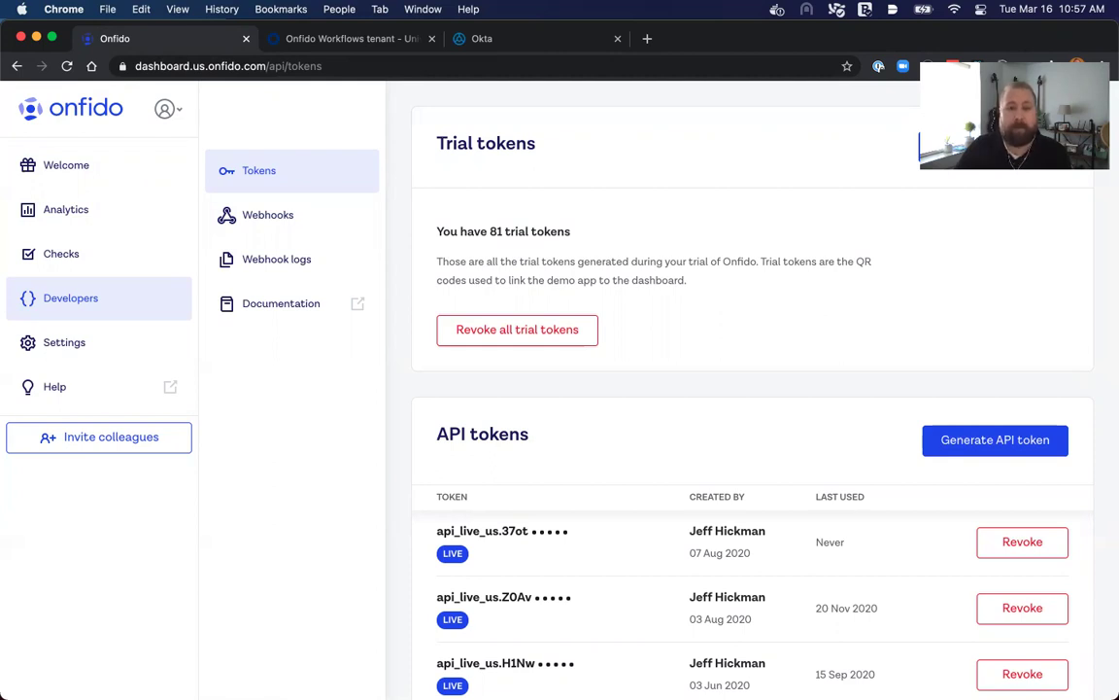
key(ctrl+shift+Tab)
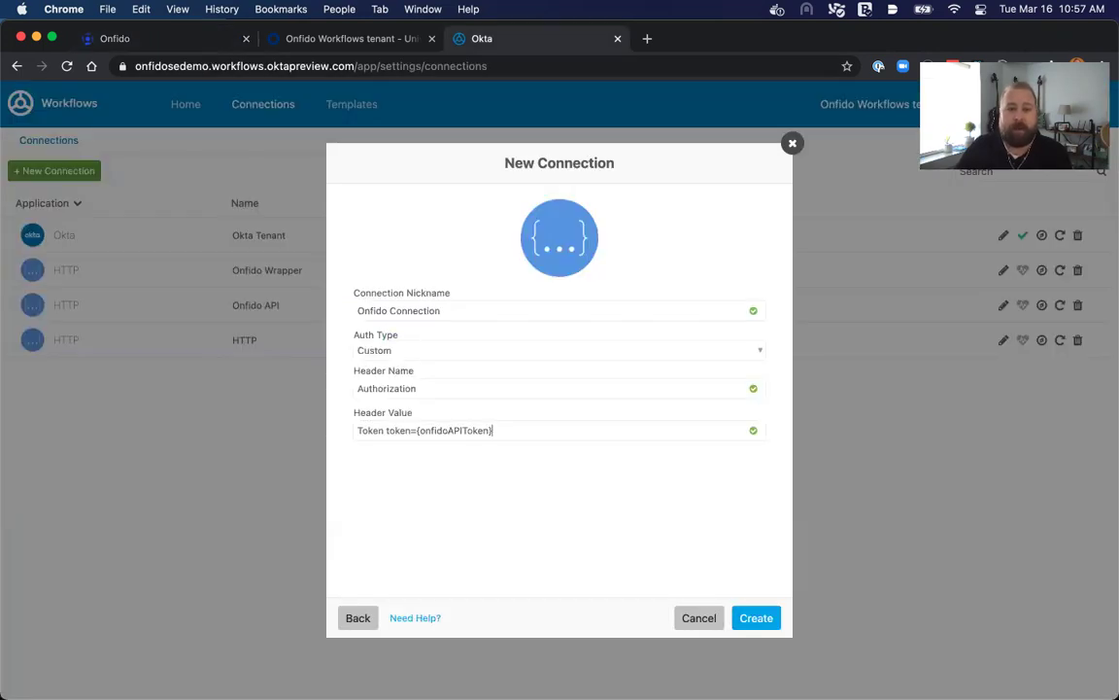
key(Return)
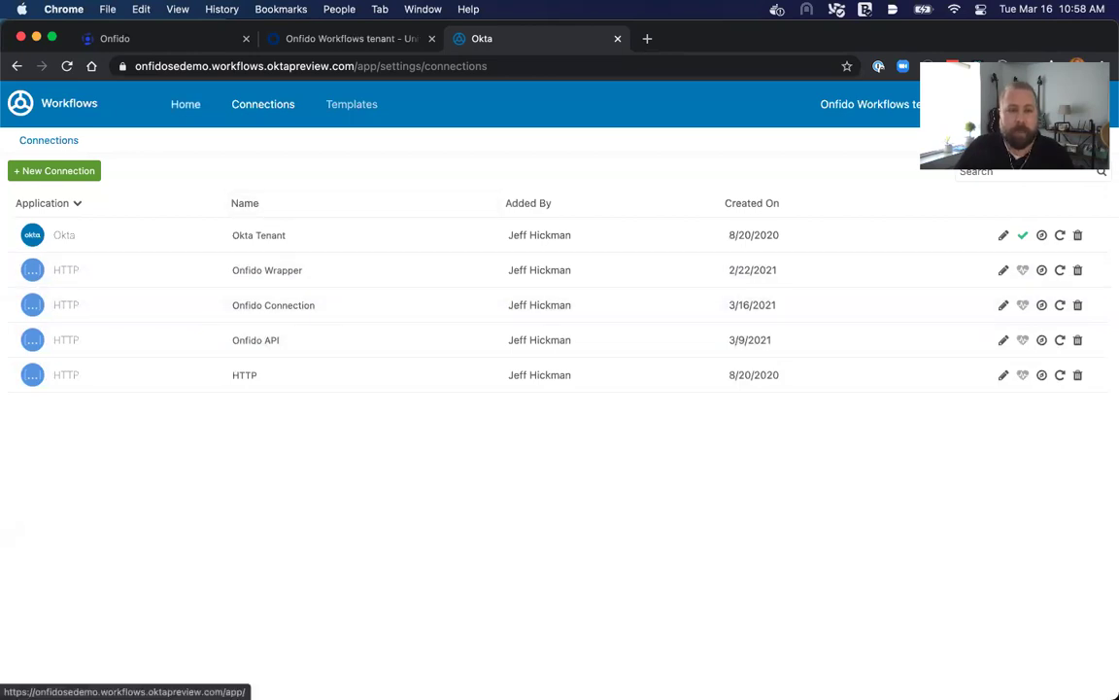
Open the [Onfido] UserEvent_Create Applicant flow from the onfido_create_applicant folder.
click(186, 104)
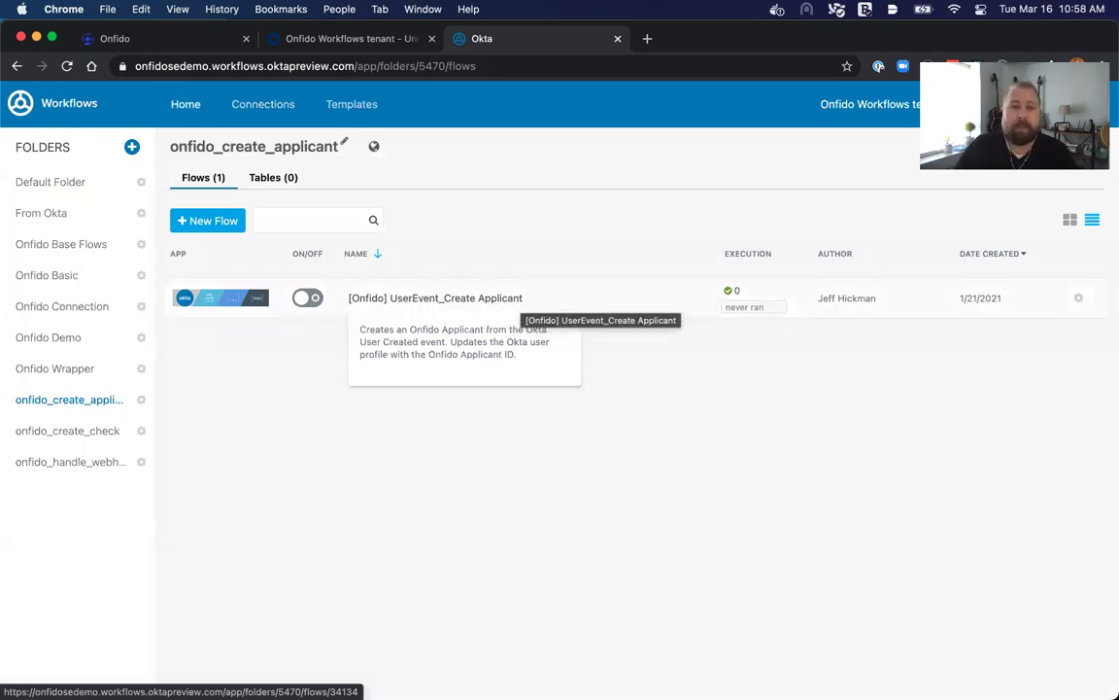
click(515, 297)
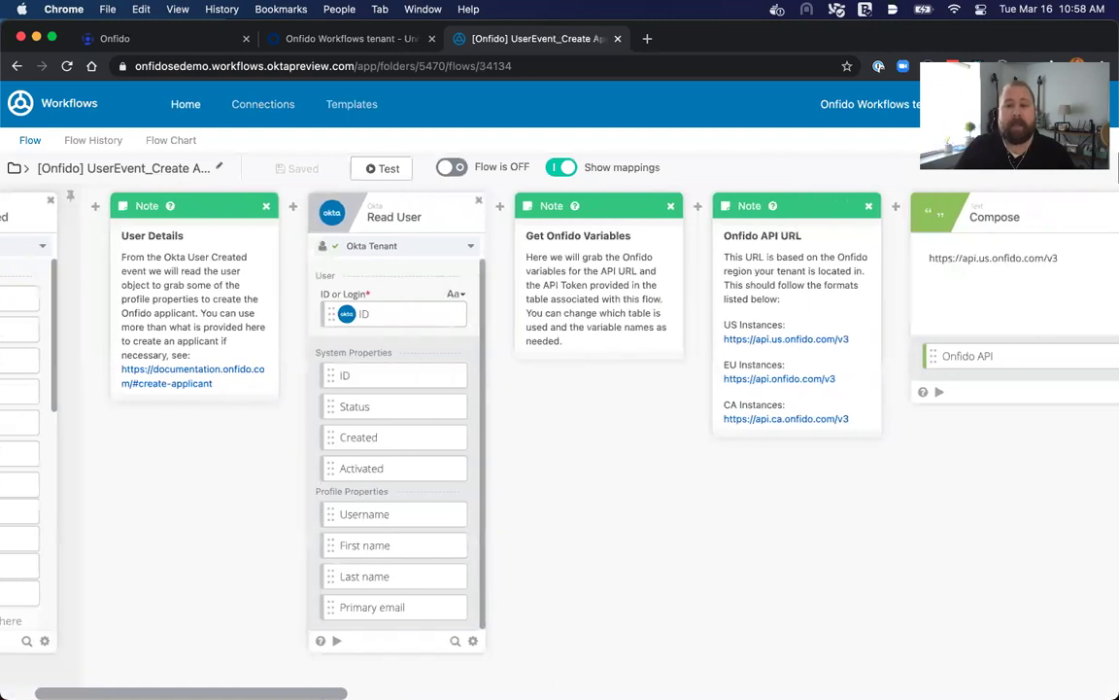
scroll(560, 418, right, 5)
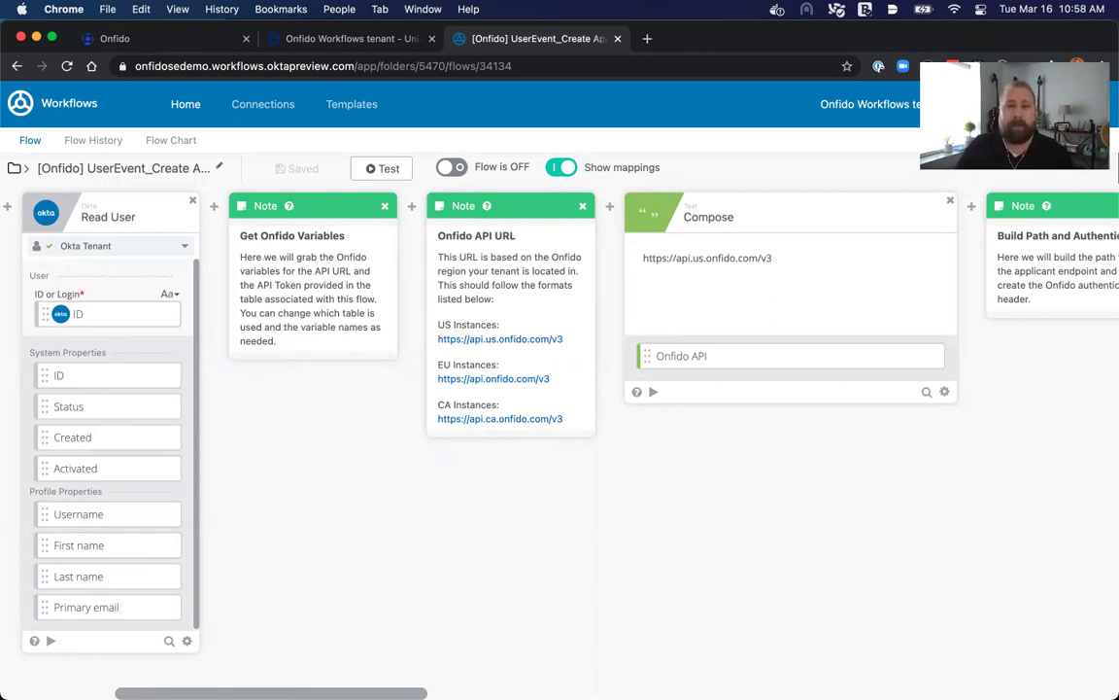
Map the Parse card's id output into the Update User card's Onfido Applicant ID field.
scroll(503, 399, right, 10)
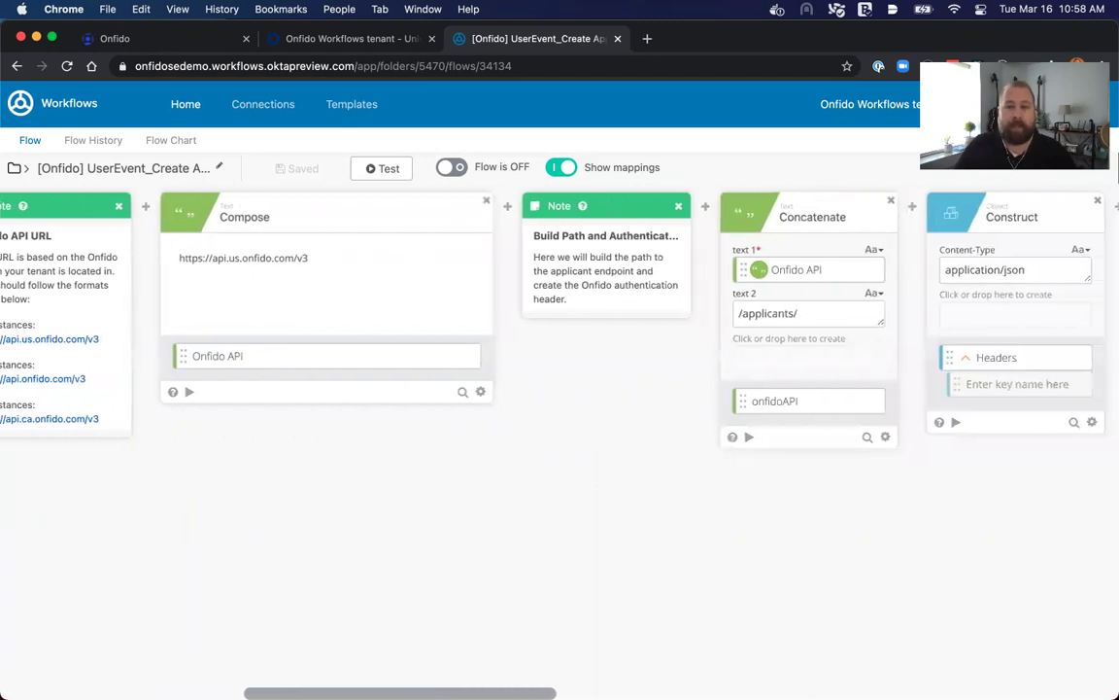
scroll(503, 399, right, 10)
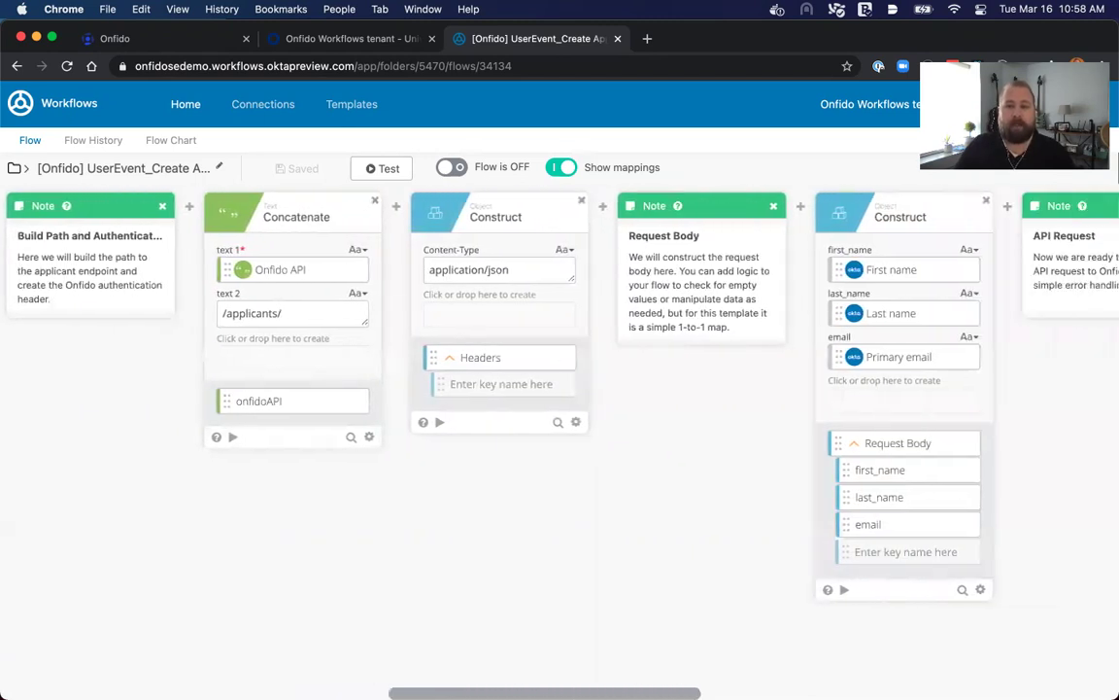
scroll(836, 269, right, 3)
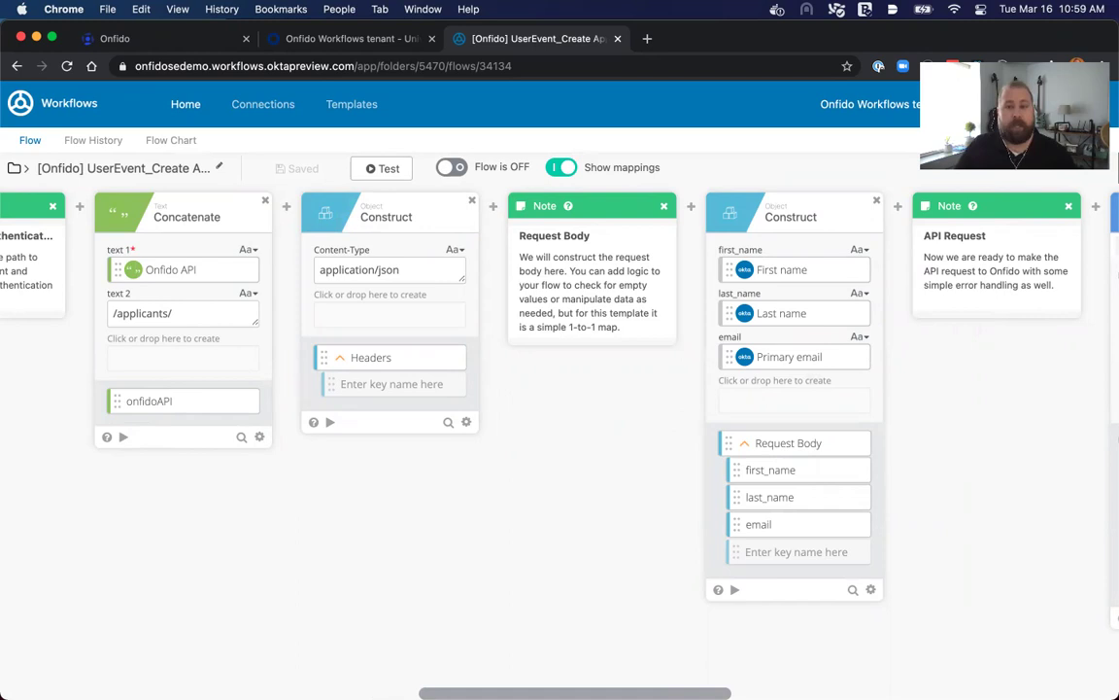
scroll(560, 398, right, 10)
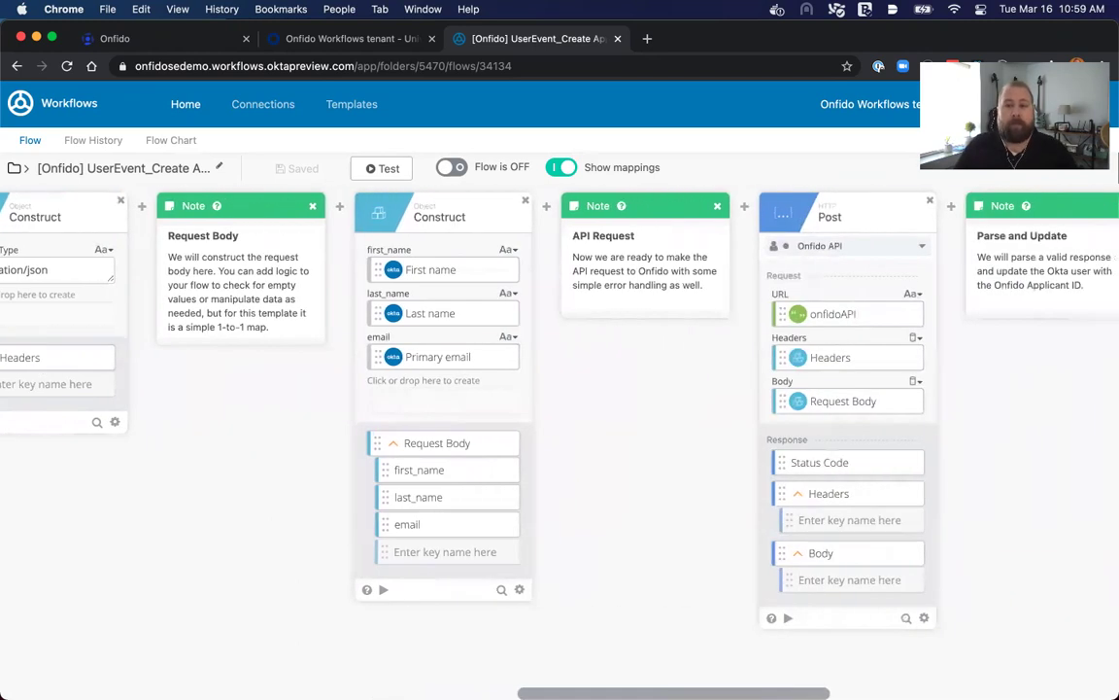
scroll(559, 399, right, 3)
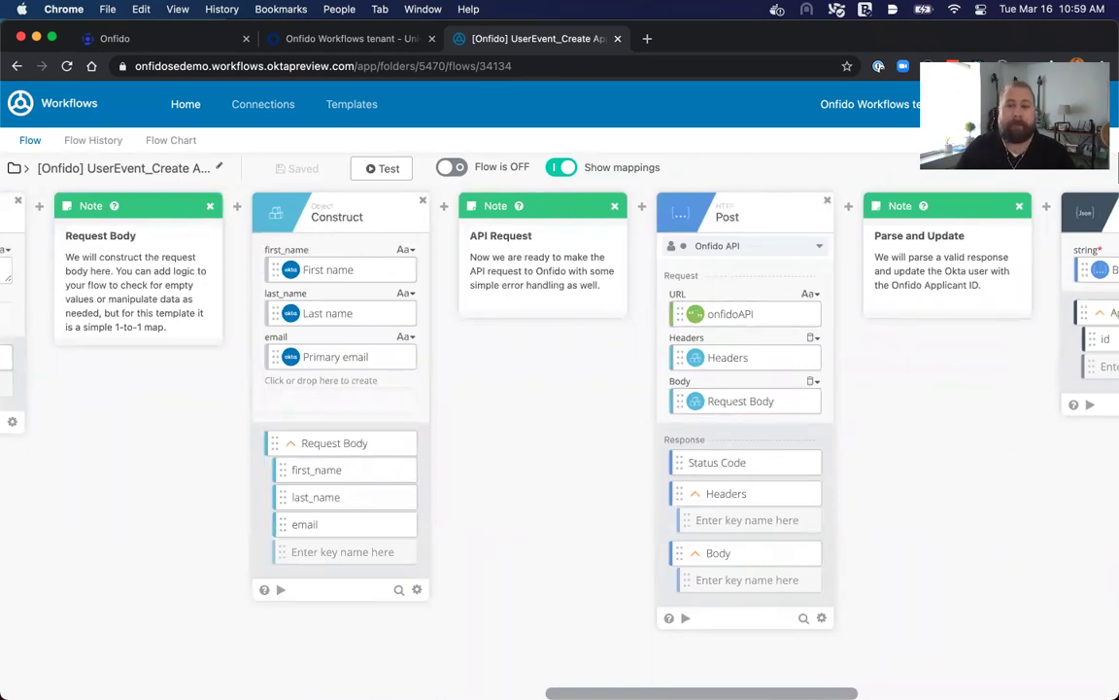
scroll(560, 398, right, 1)
scroll(560, 398, right, 10)
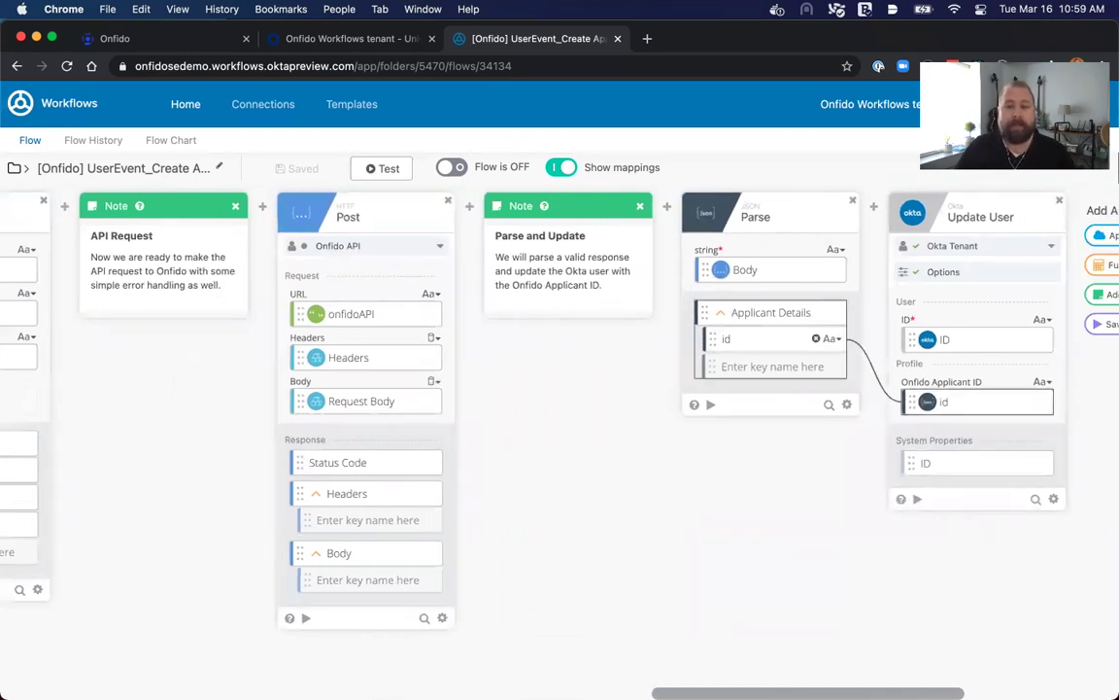
drag(714, 338, 778, 362)
scroll(779, 362, up, 5)
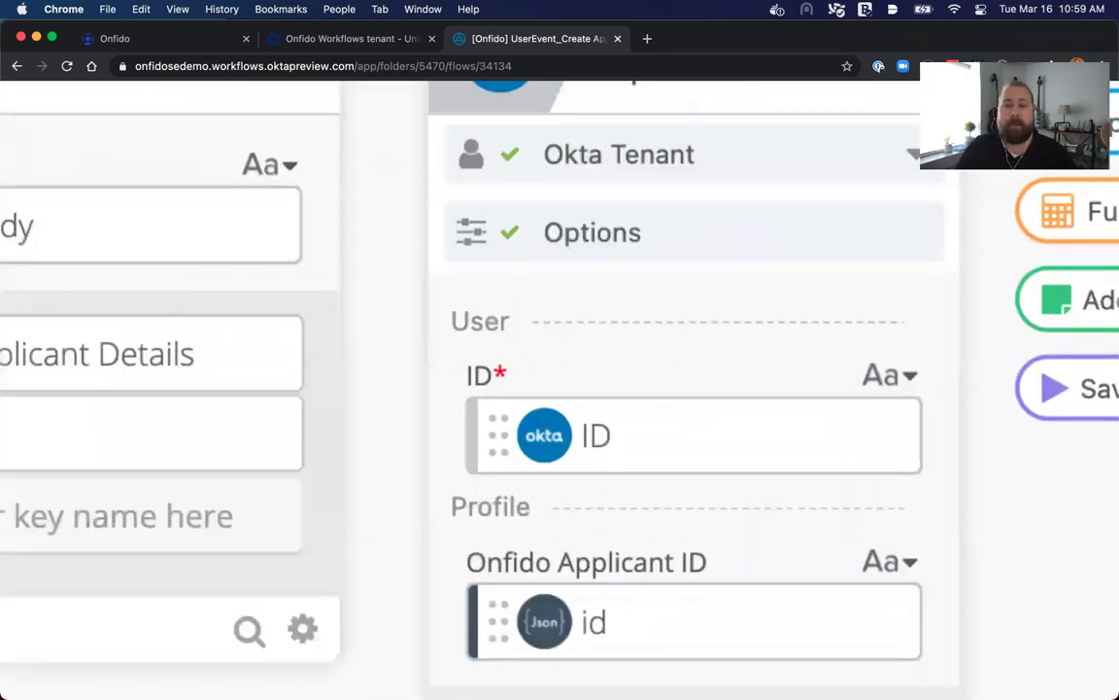
scroll(694, 243, up, 2)
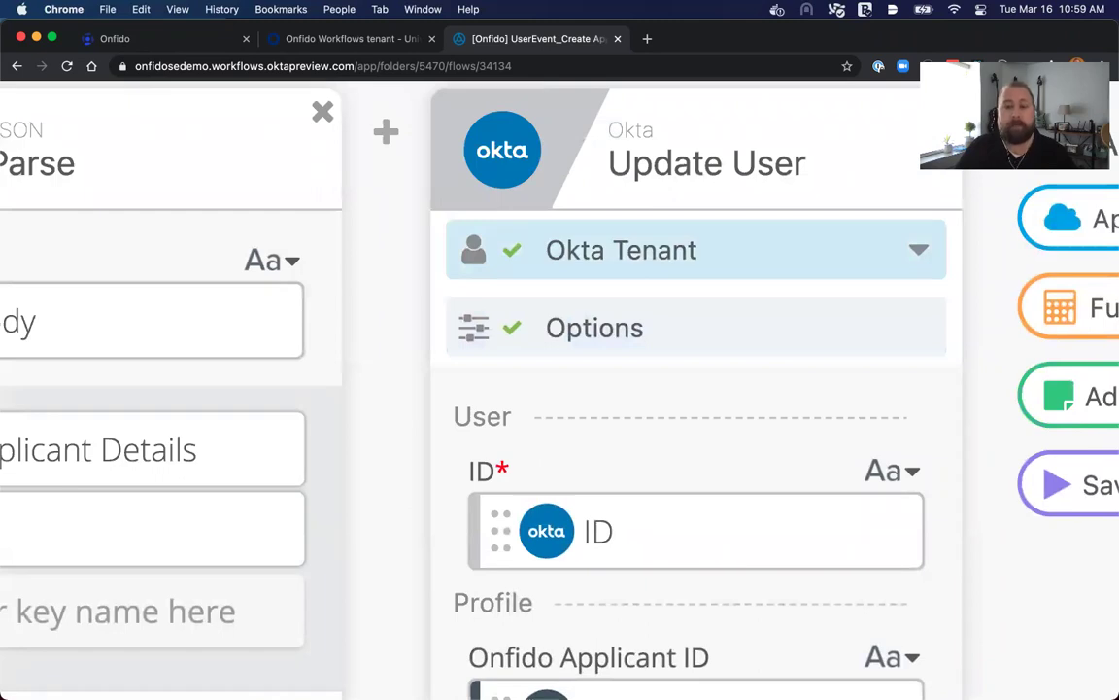
scroll(694, 388, down, 2)
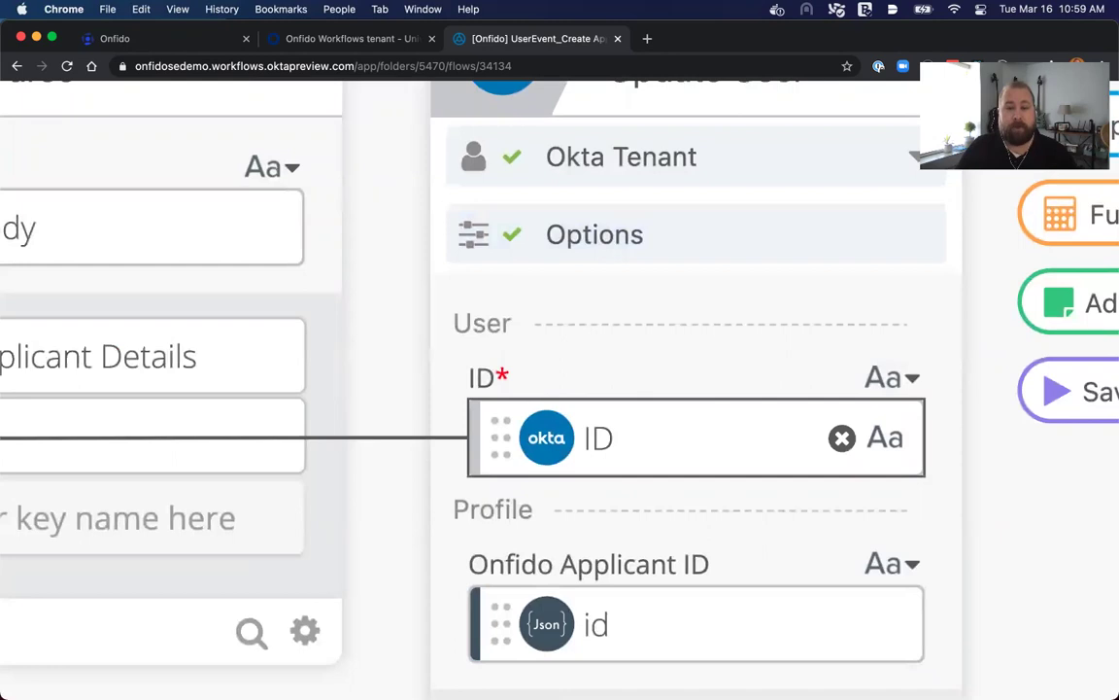
scroll(694, 437, down, 2)
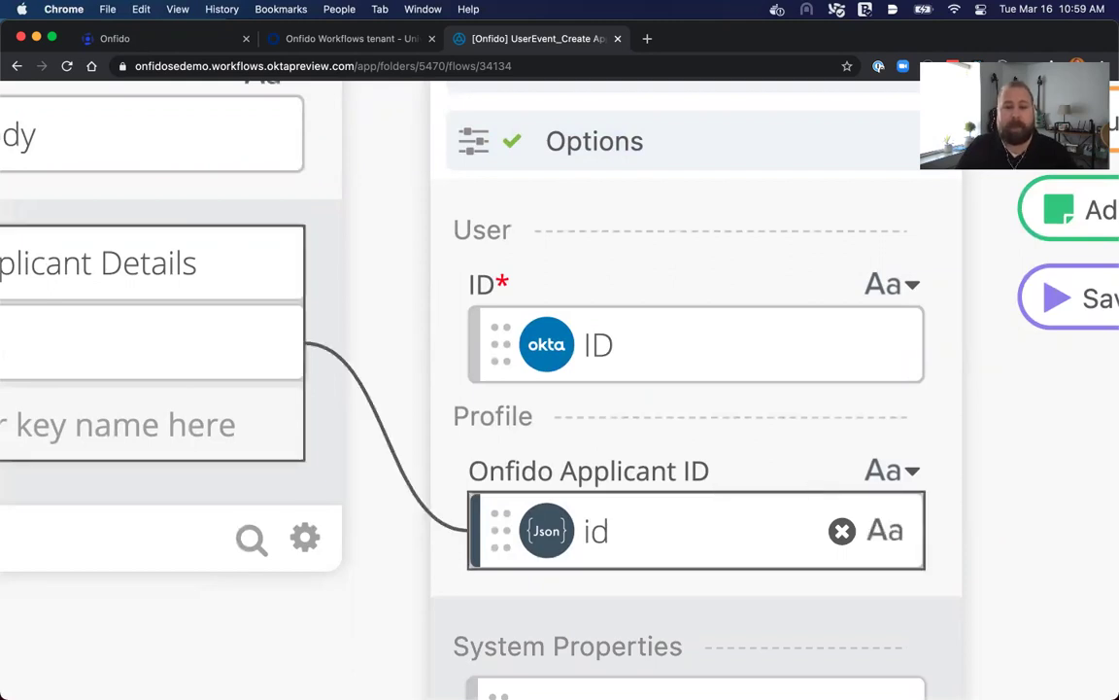
scroll(560, 389, down, 3)
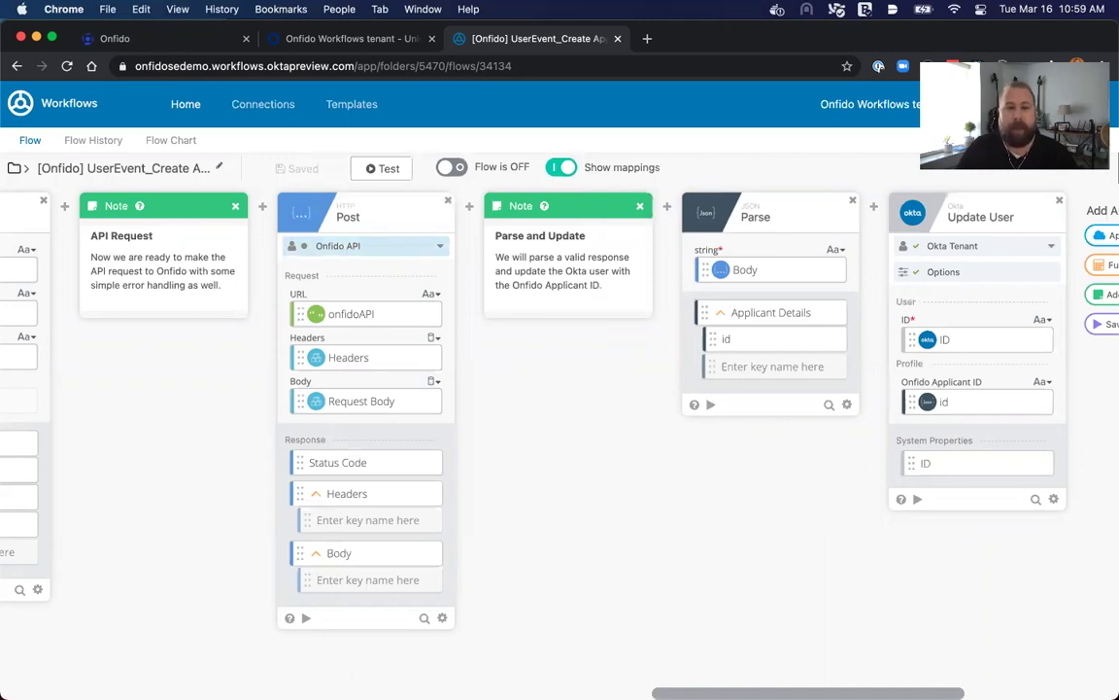
Set the Post card's connection to Onfido Wrapper and save the flow.
click(364, 246)
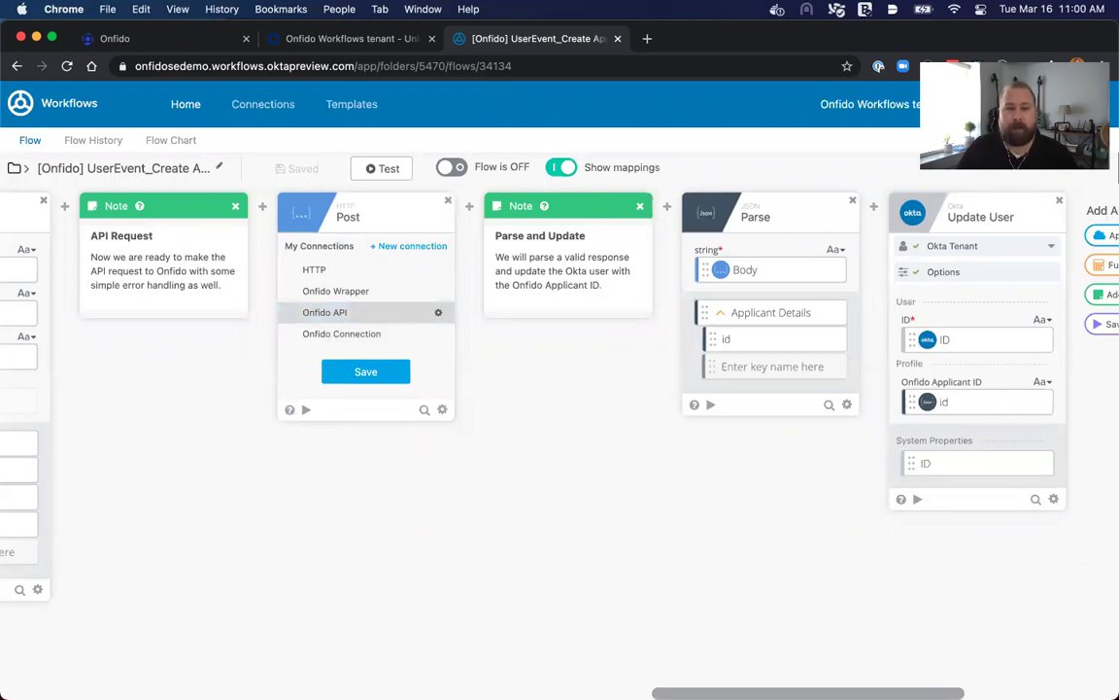
click(335, 290)
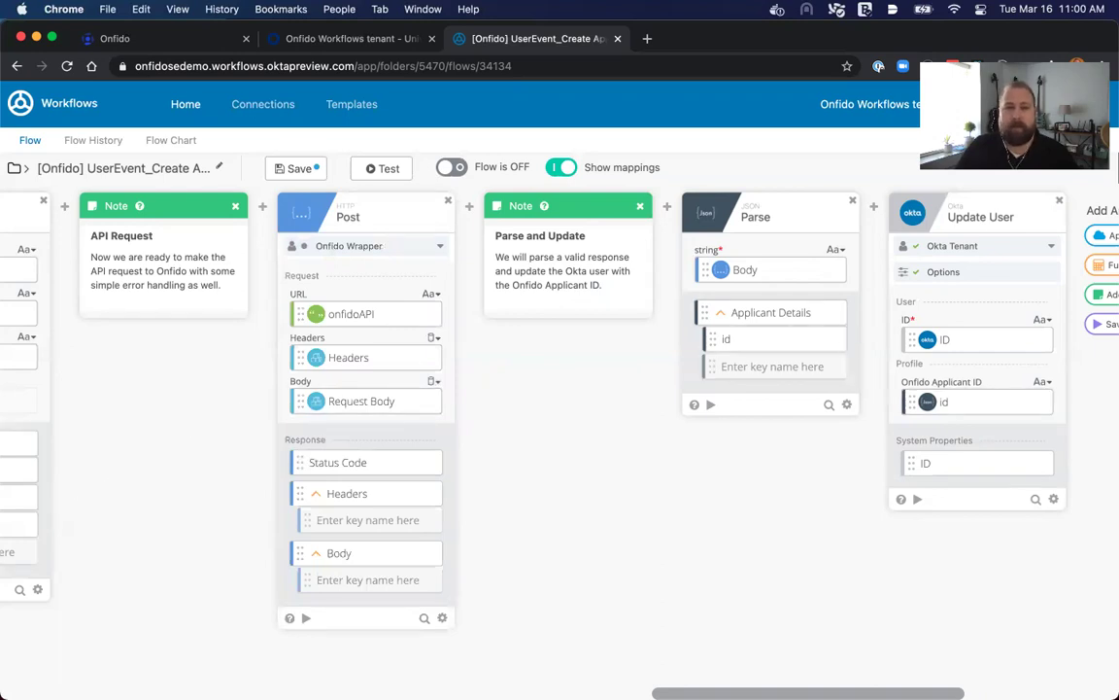
key(super+s)
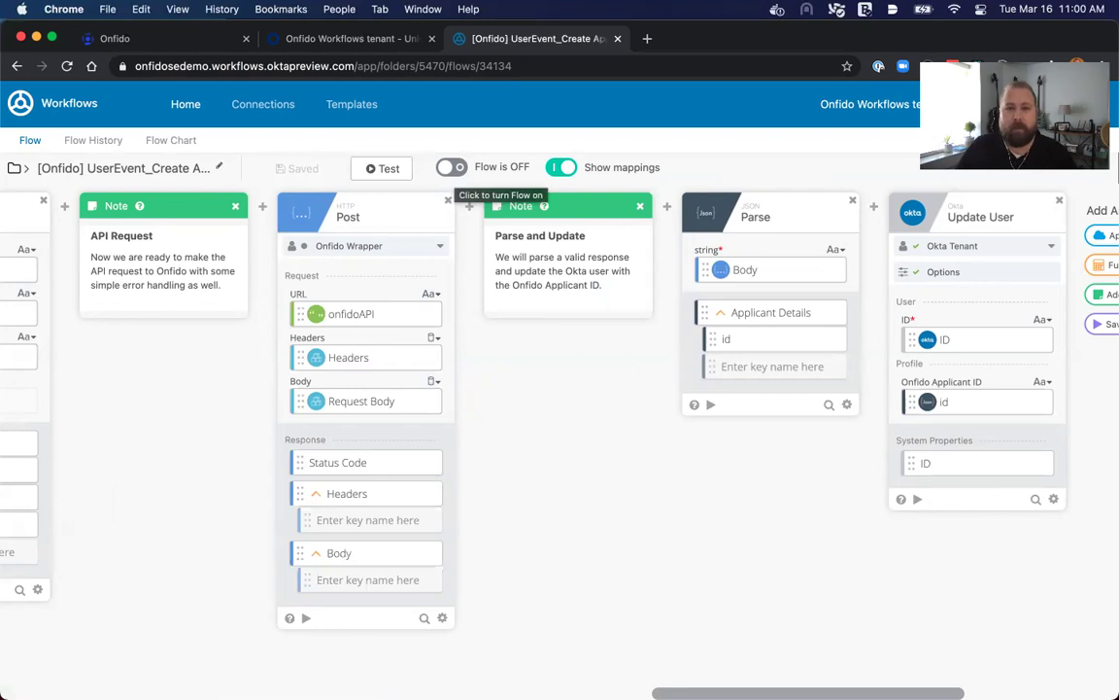
Turn the flow on and enable saving all execution data in its history.
click(451, 167)
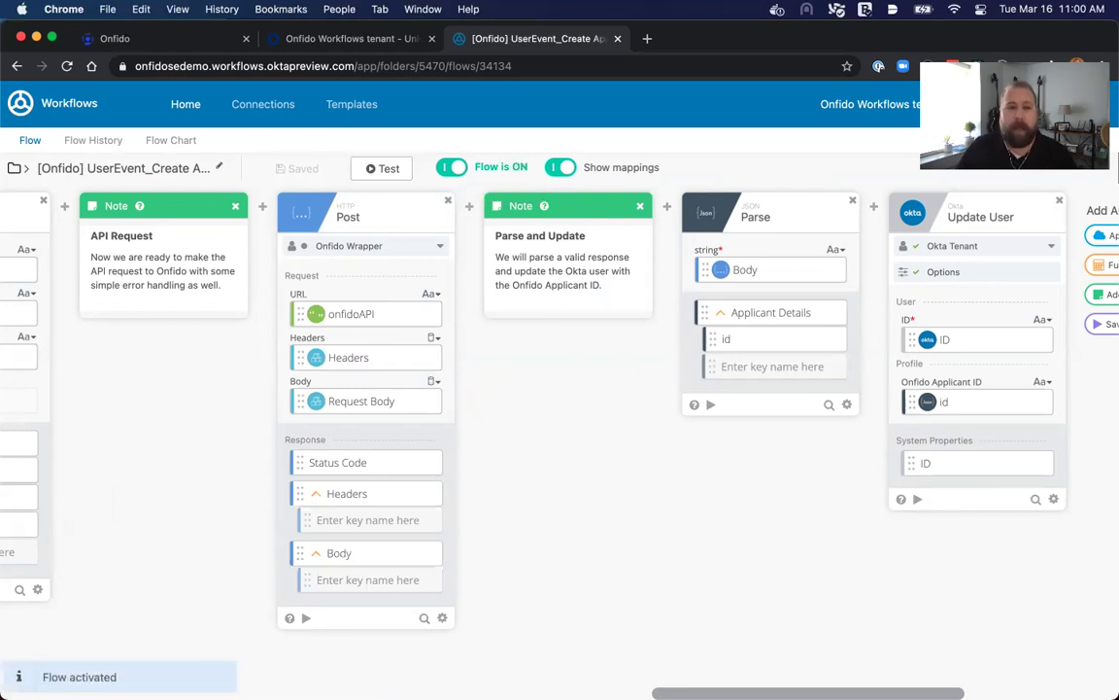
click(93, 140)
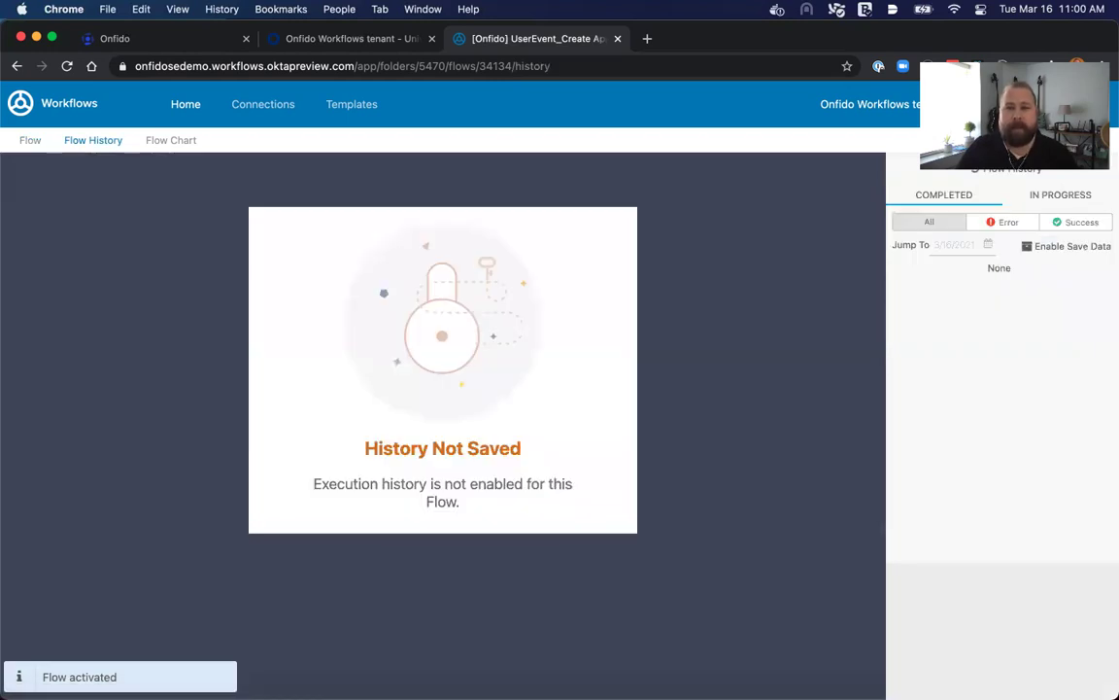
click(1027, 246)
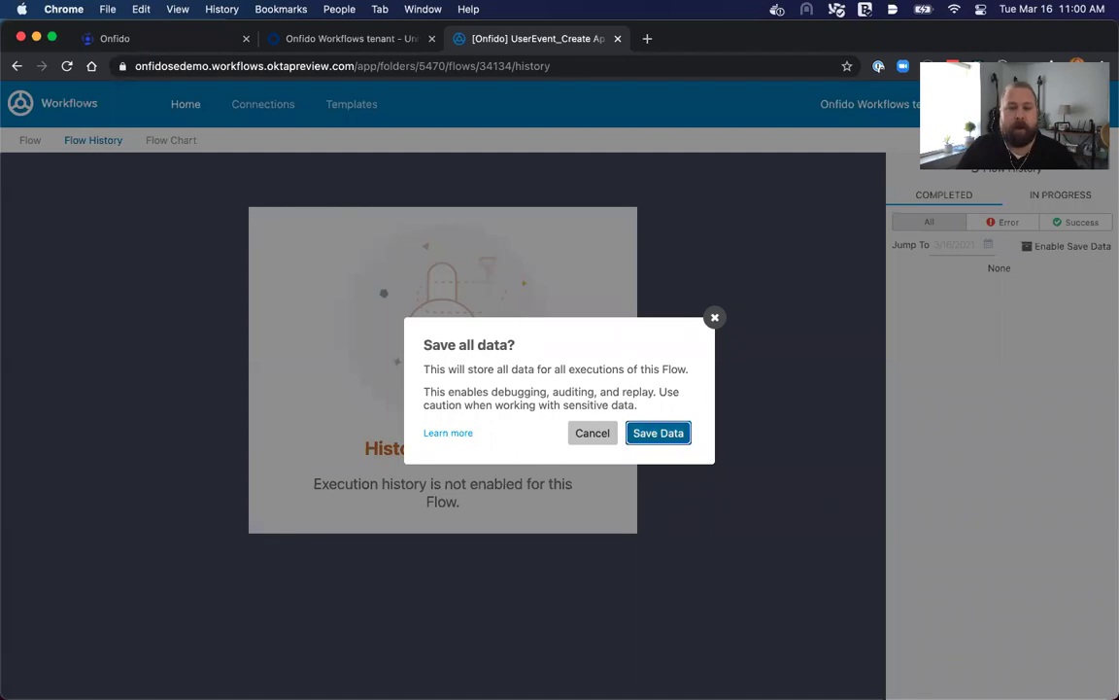
click(658, 433)
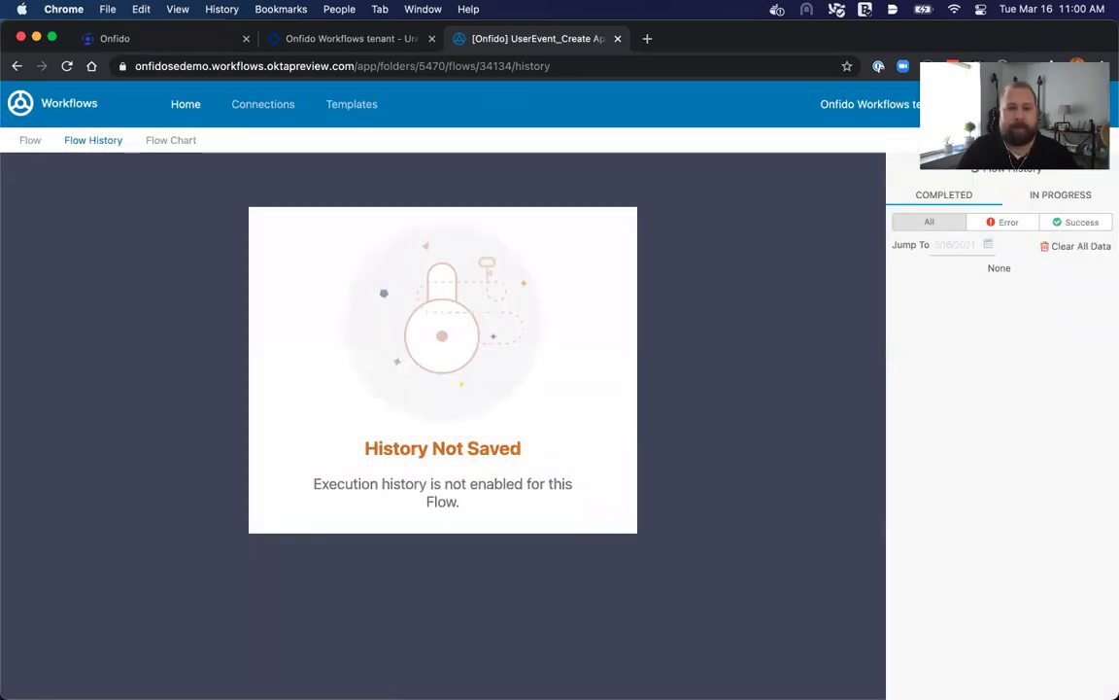
click(30, 140)
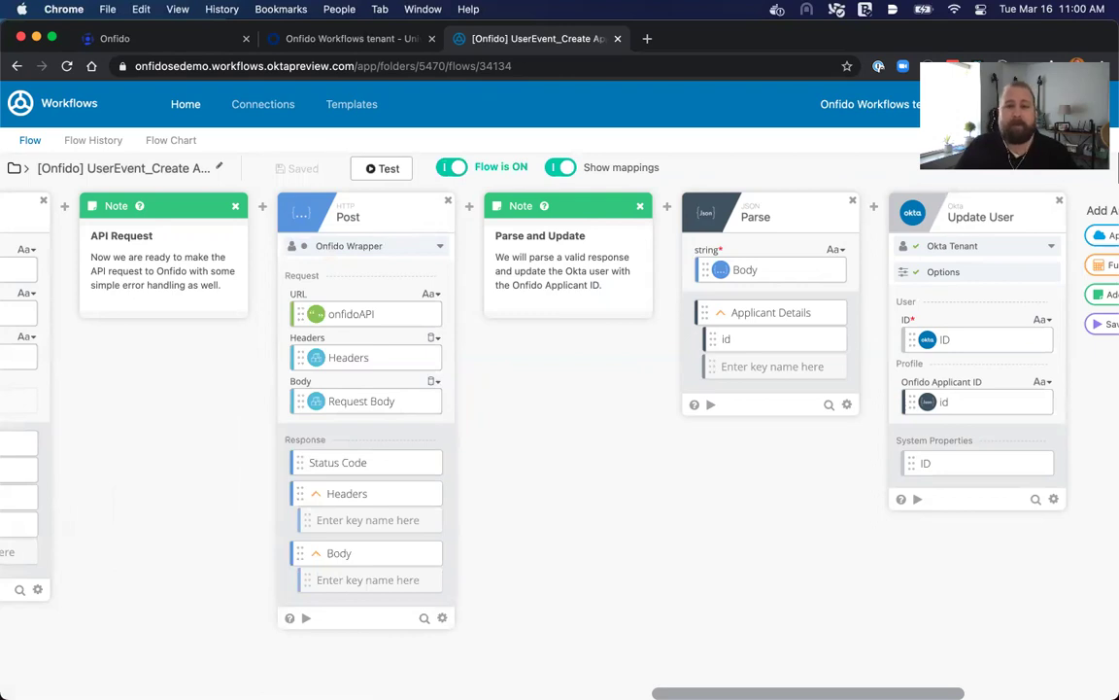
click(381, 169)
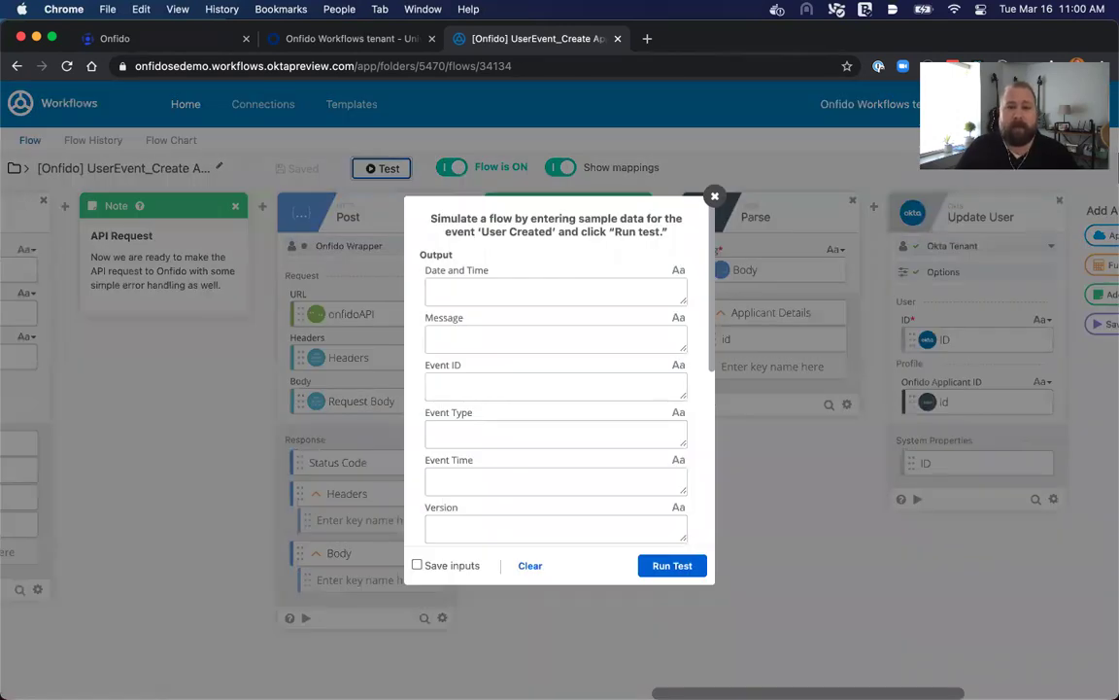
scroll(555, 388, down, 10)
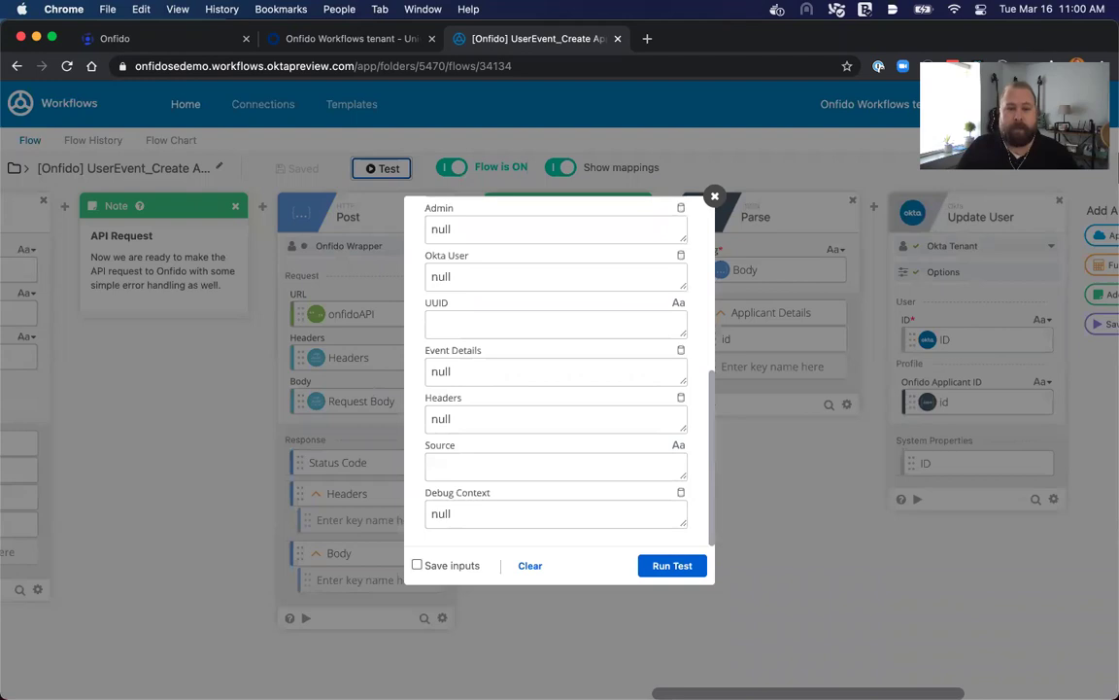
scroll(556, 389, up, 10)
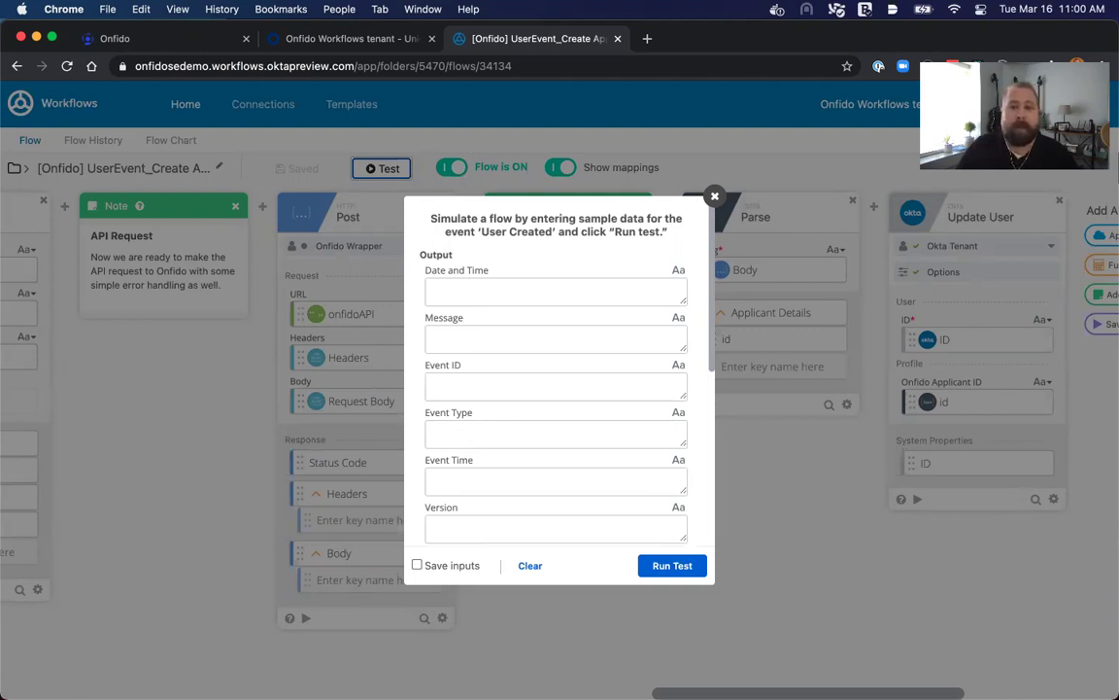
click(714, 196)
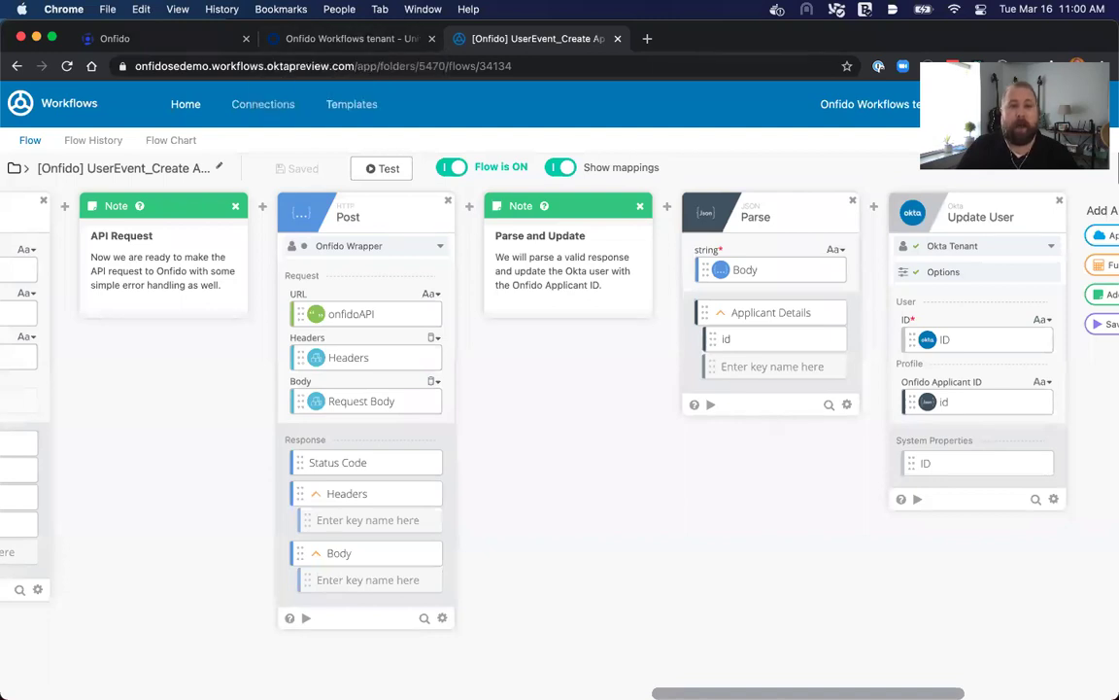
click(349, 38)
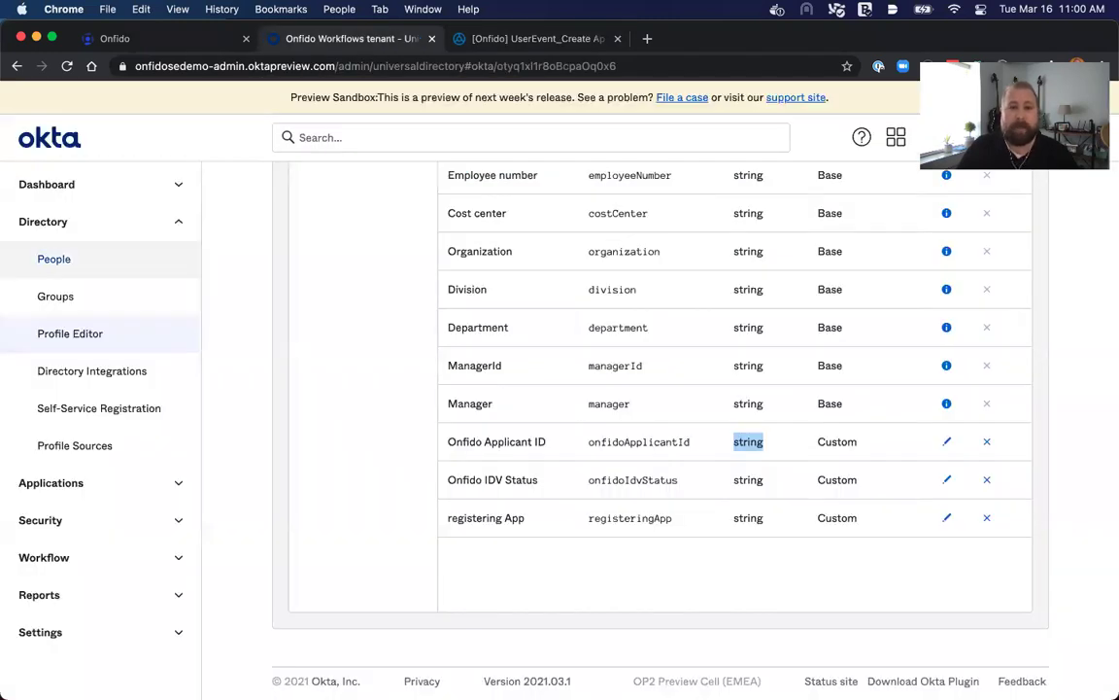
Add a new person in Directory > People, entering their first name, last name and e-mail username.
click(54, 259)
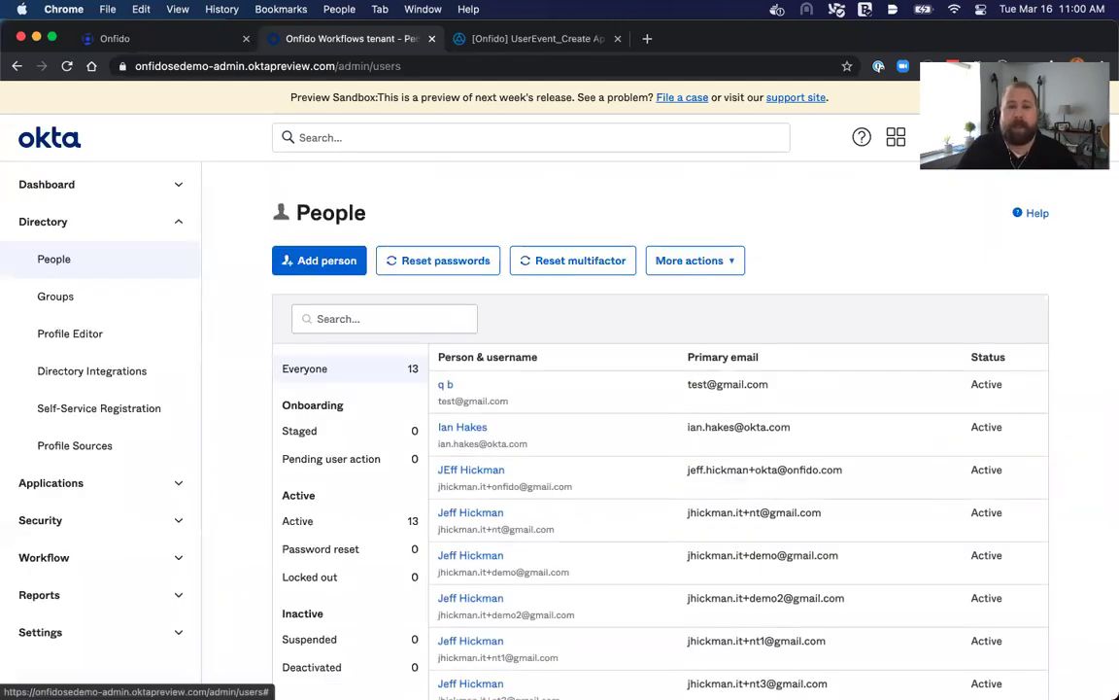
click(319, 260)
click(665, 247)
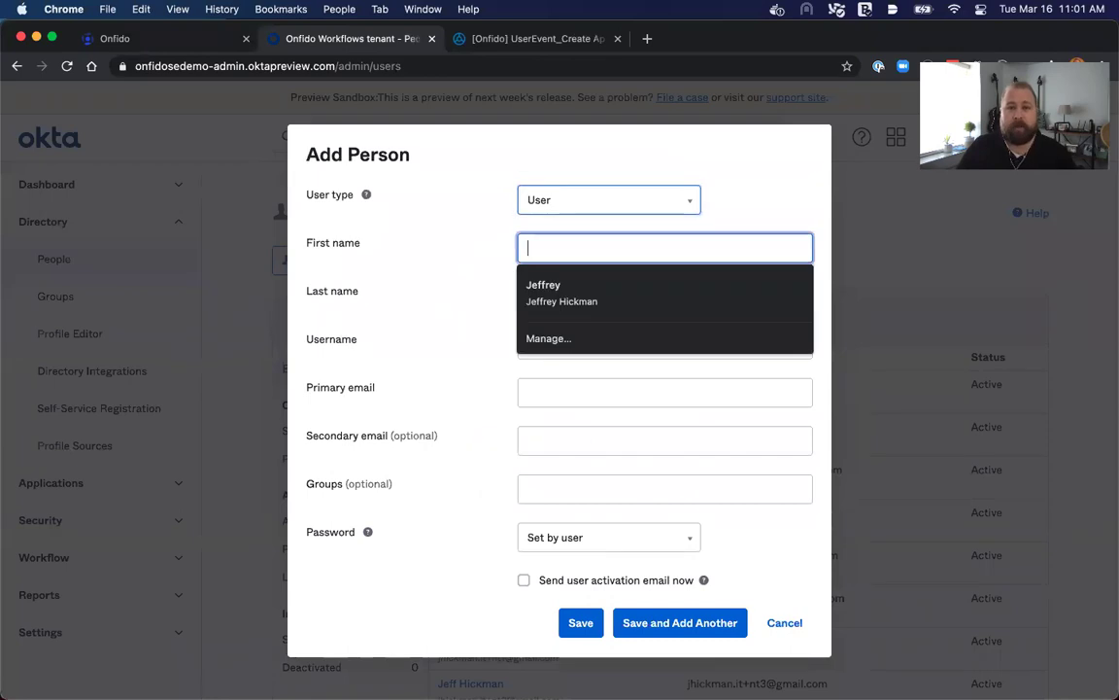
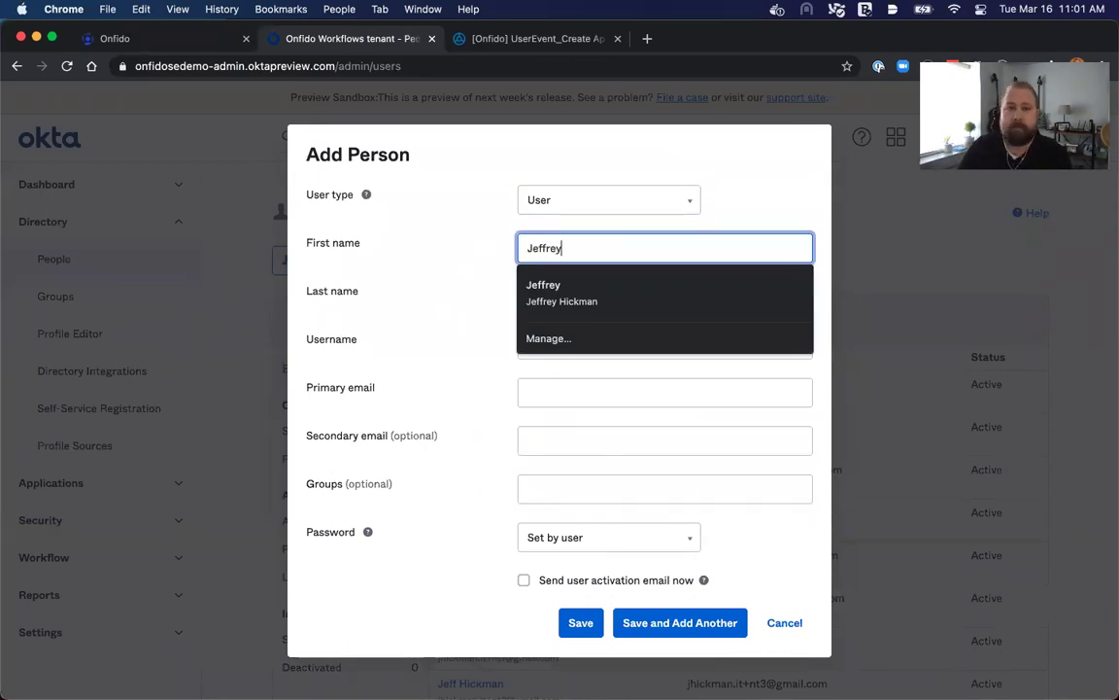
key(Tab)
key(Tab)
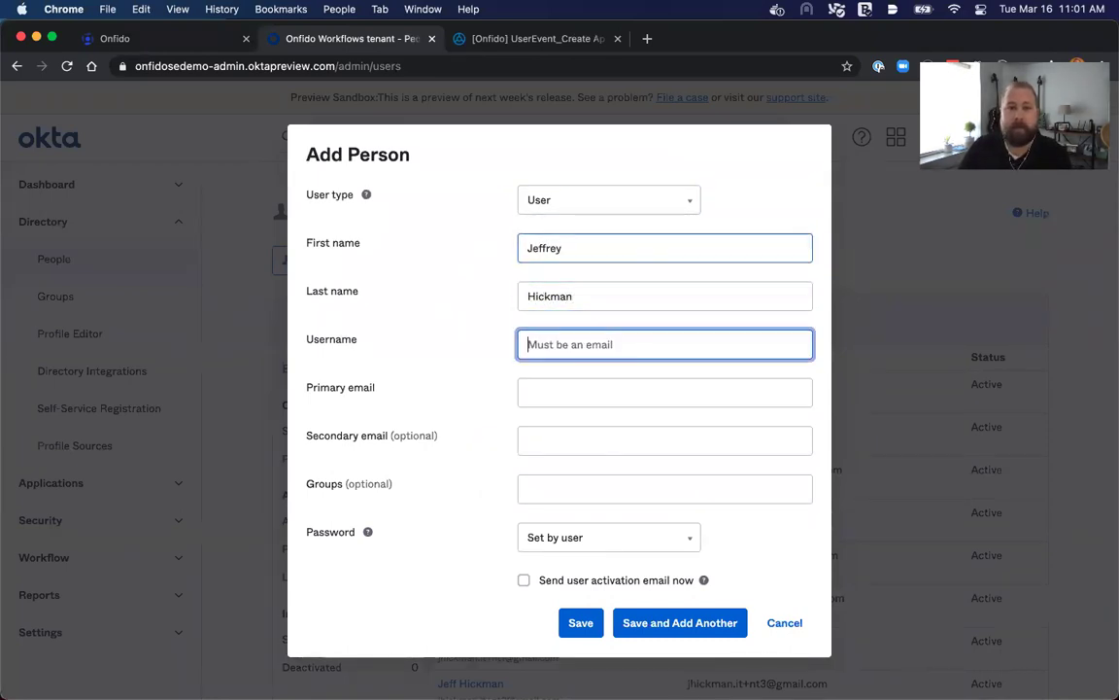
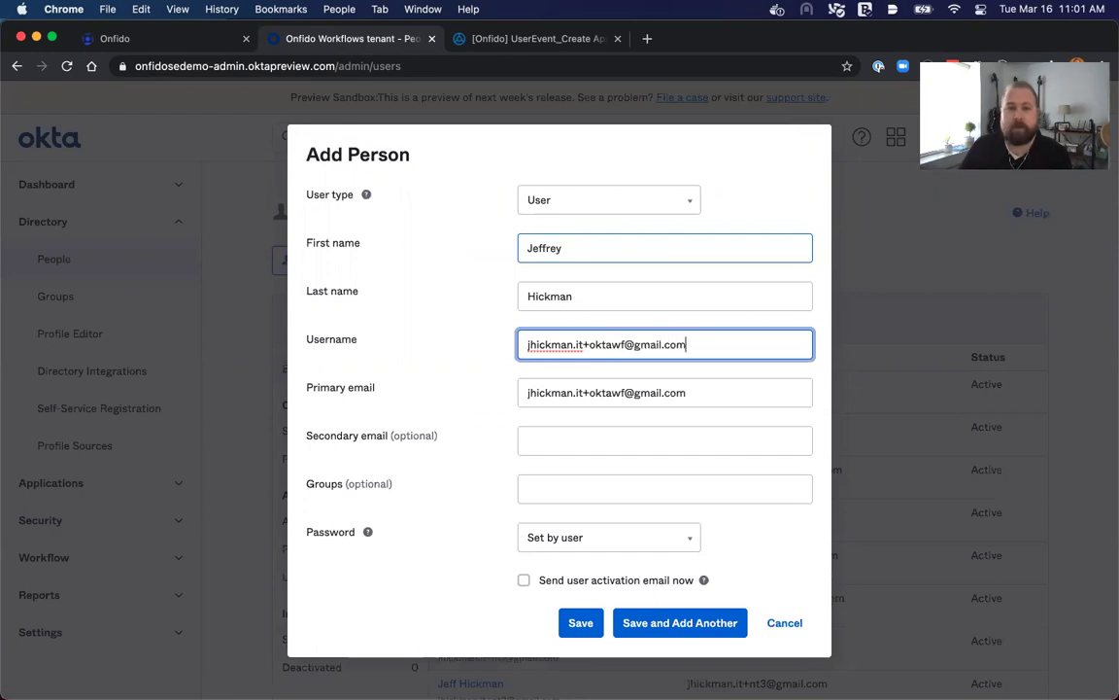
key(Tab)
key(Tab)
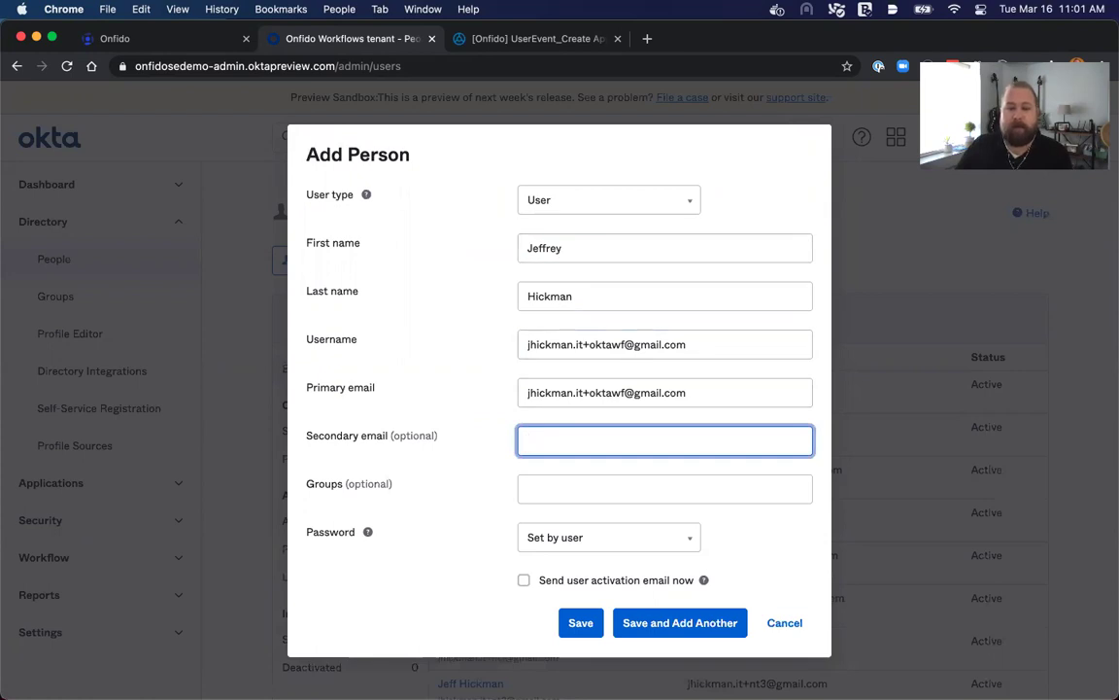
Give the person an admin-set password without change-on-first-login, and save them.
click(608, 537)
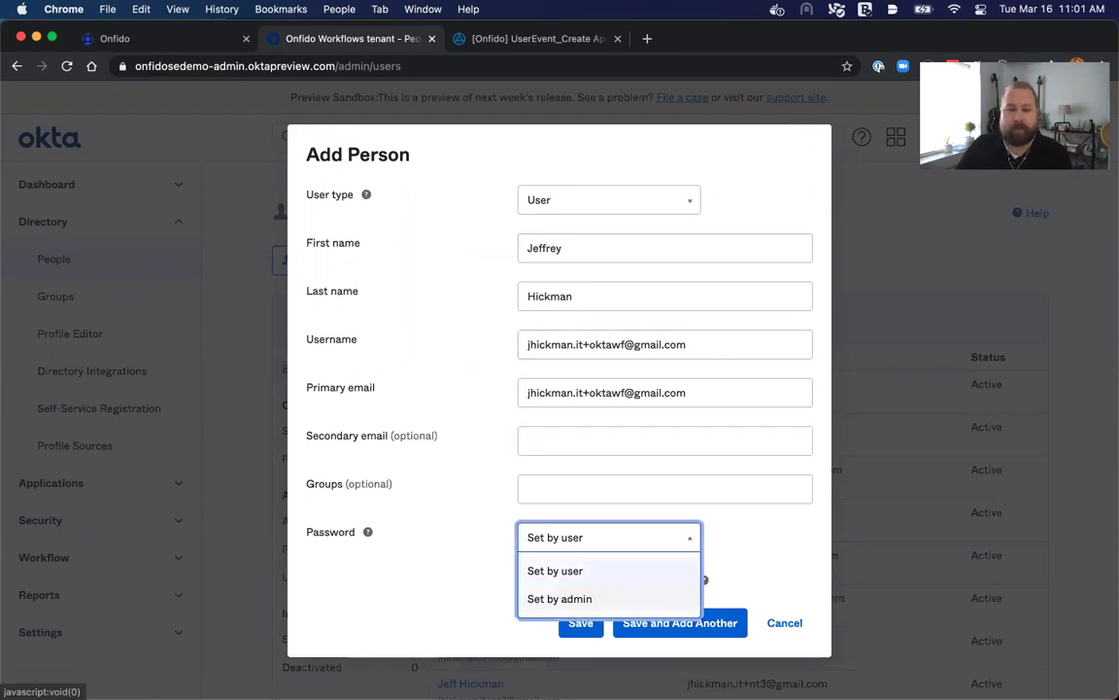
key(Down)
key(Return)
key(Tab)
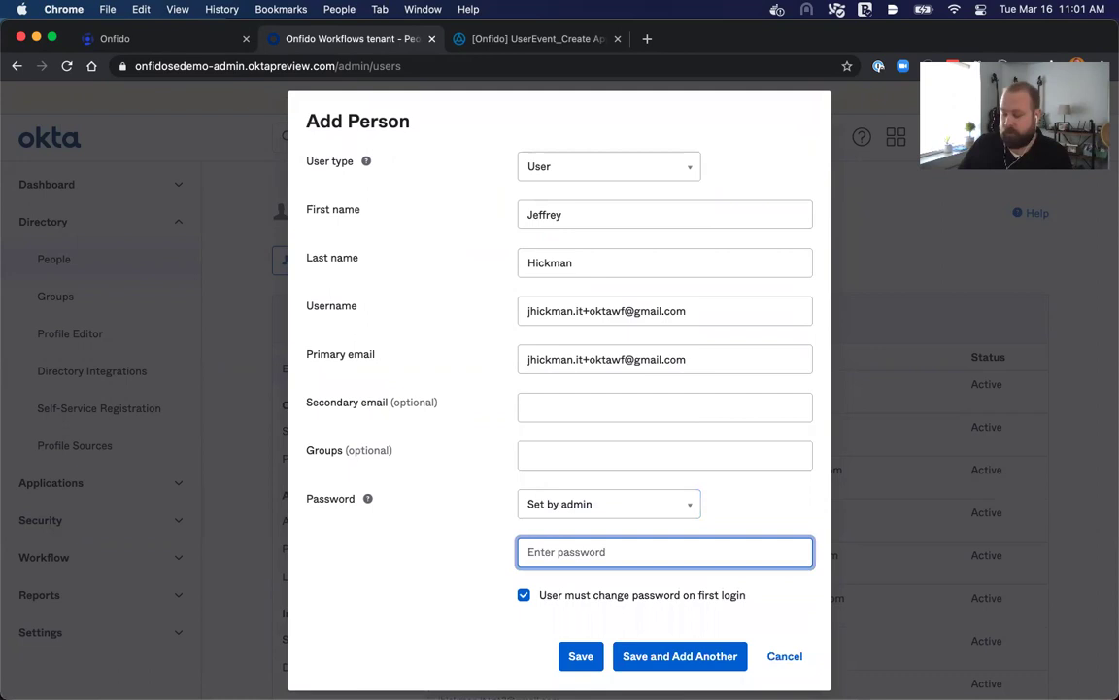
text(•••••••••)
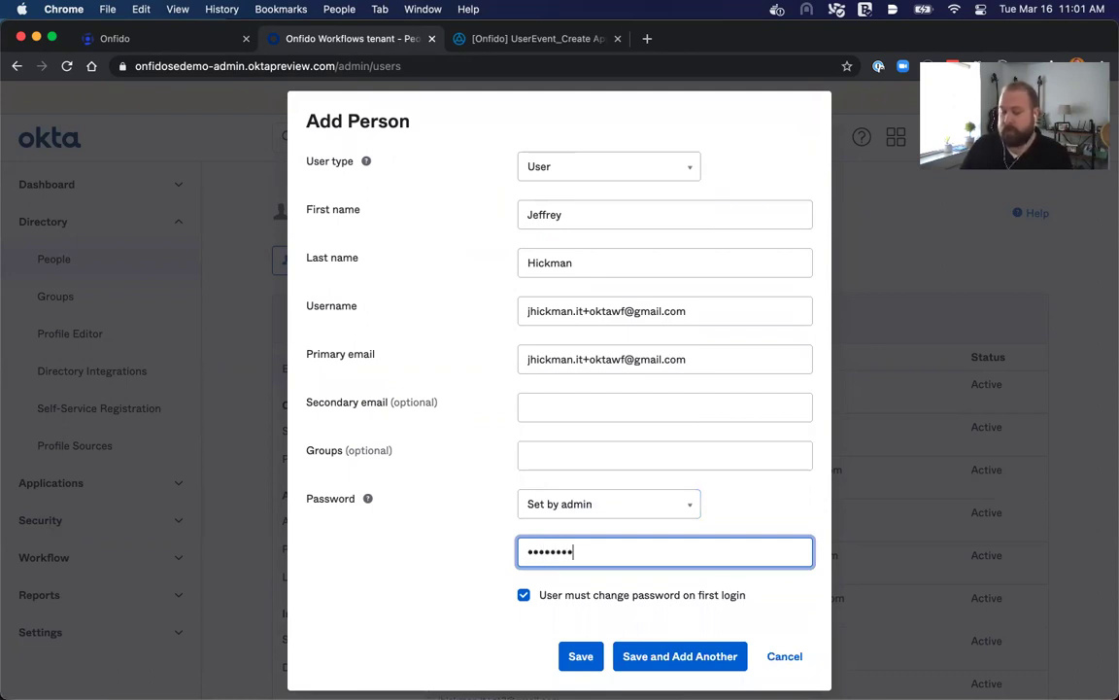
key(BackSpace)
key(BackSpace)
key(BackSpace)
key(BackSpace)
key(BackSpace)
key(BackSpace)
key(BackSpace)
key(BackSpace)
key(BackSpace)
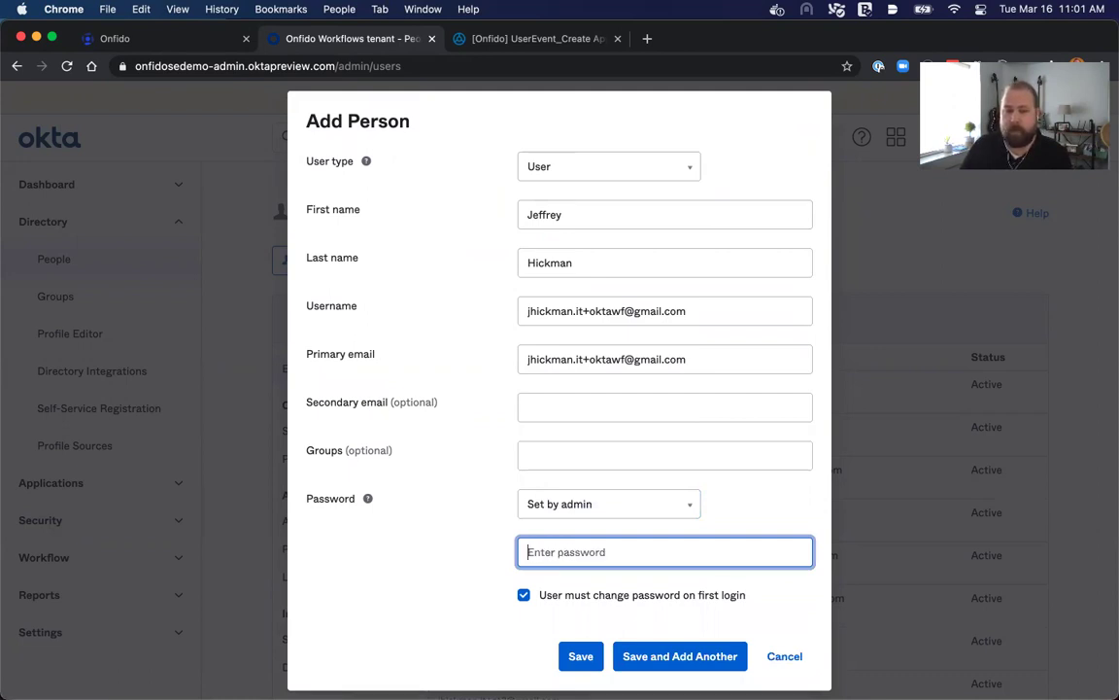
text(••••••••••••)
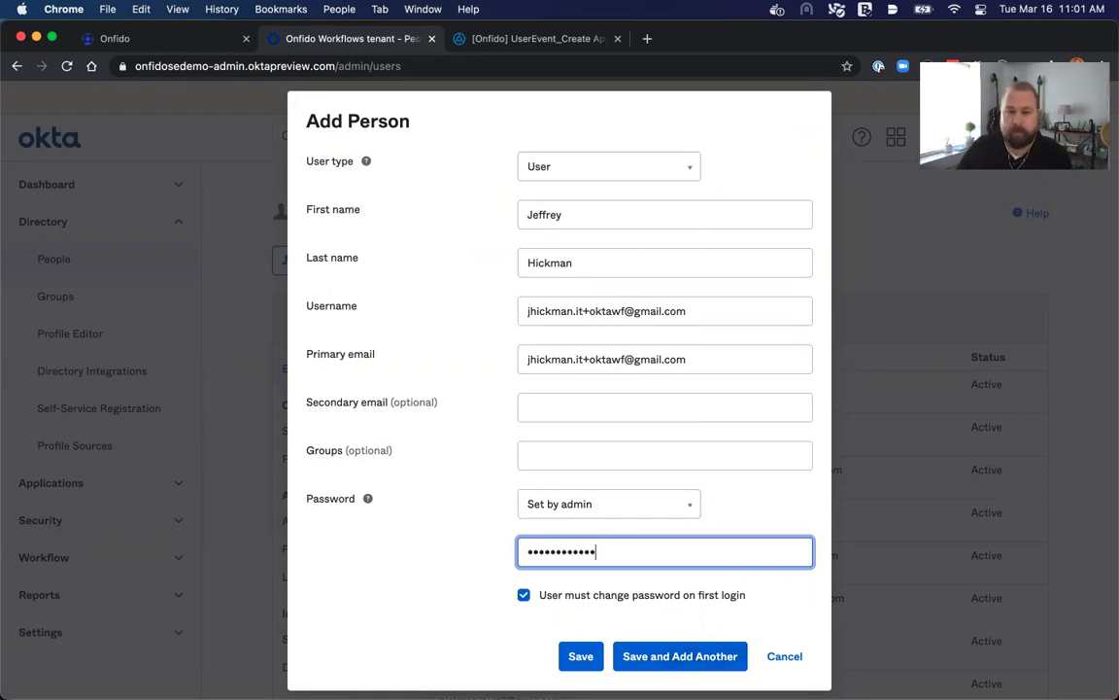
key(Tab)
key(space)
key(Tab)
key(Return)
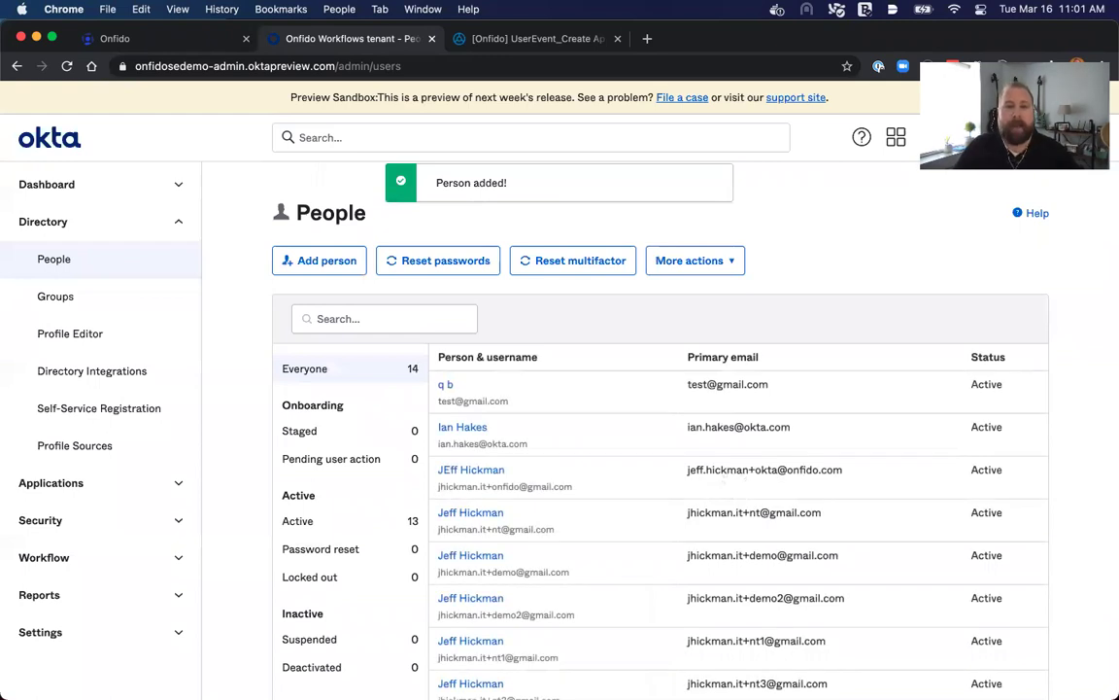
key(ctrl+Tab)
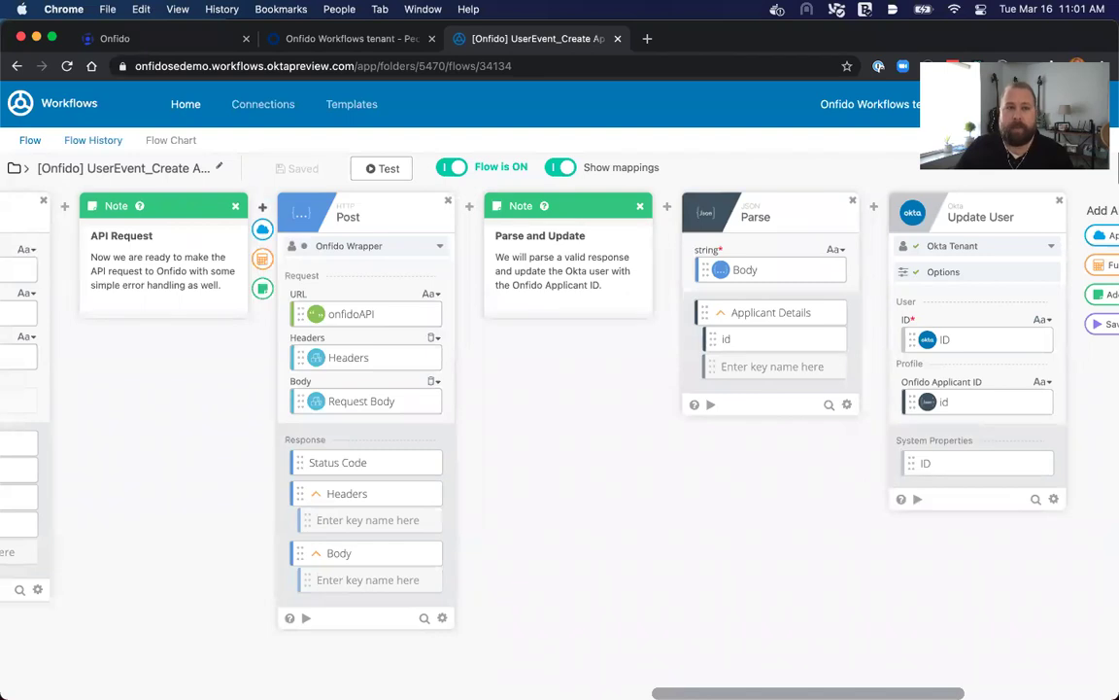
Open the flow's history and view its successful run record.
click(93, 140)
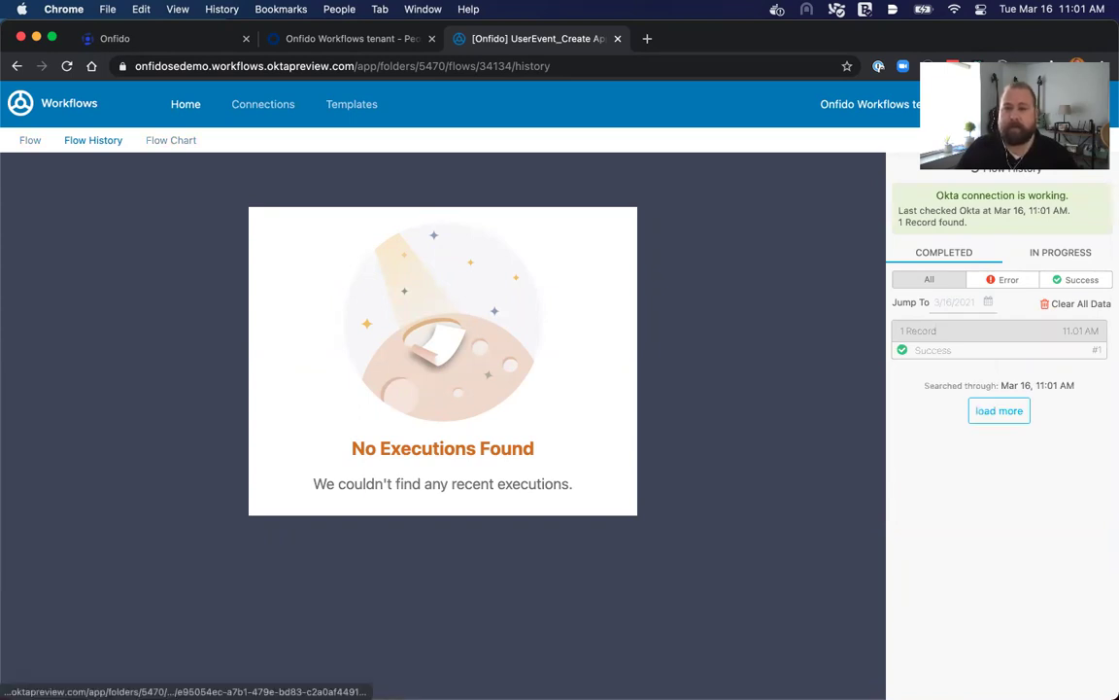
click(972, 345)
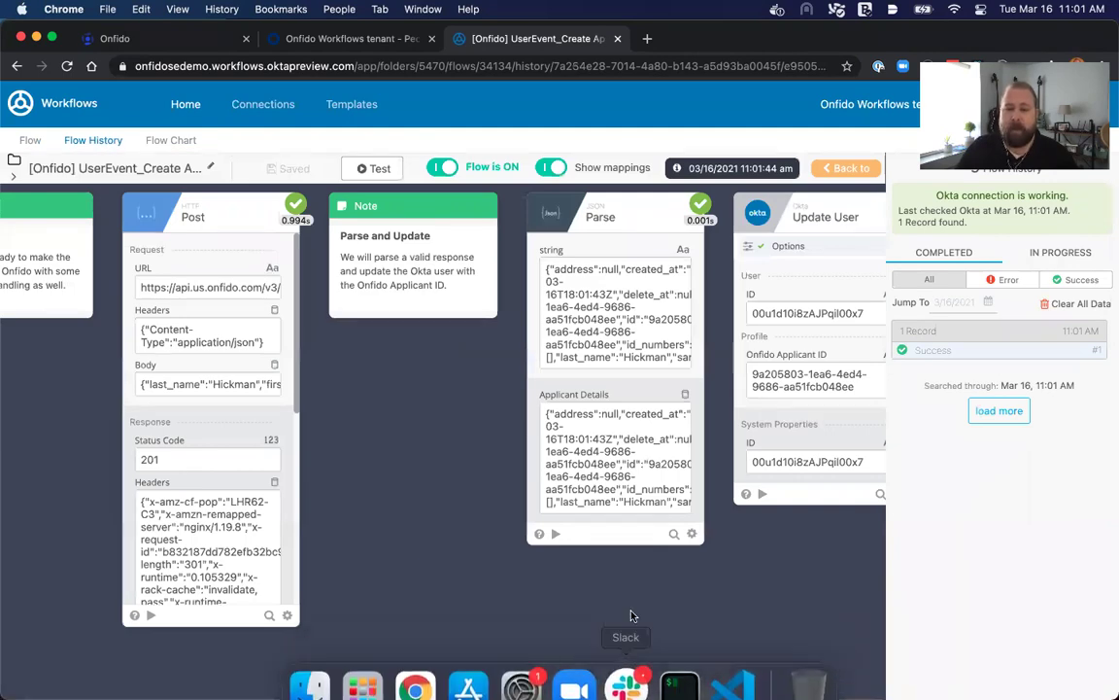
drag(639, 693, 56, 661)
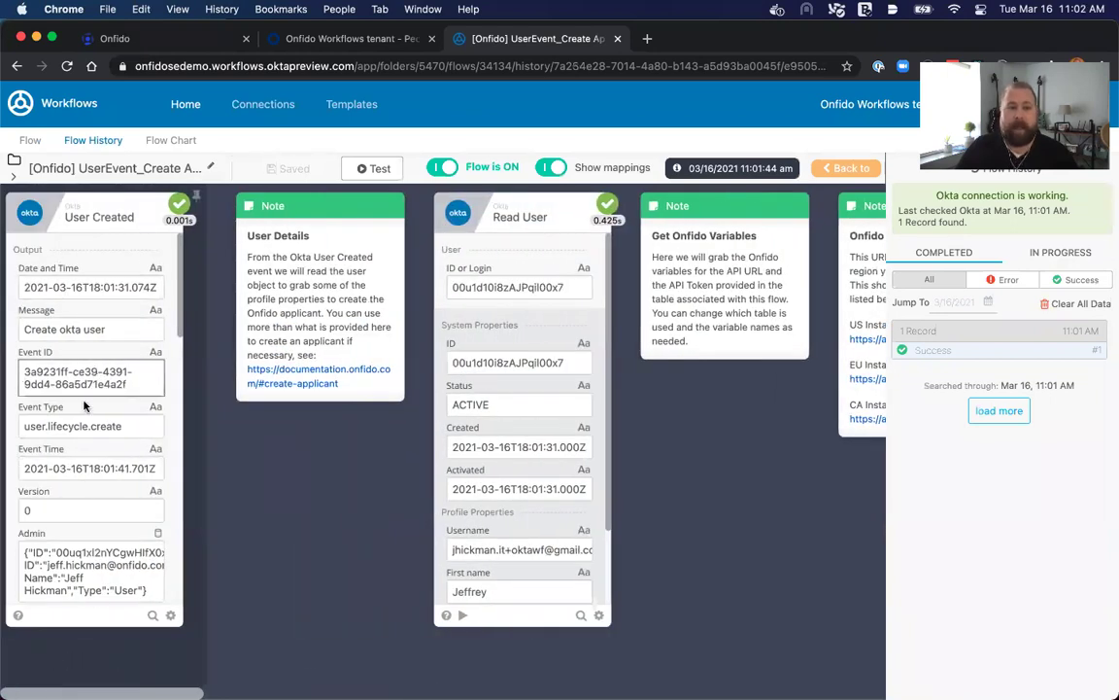
scroll(107, 489, down, 2)
scroll(107, 489, down, 4)
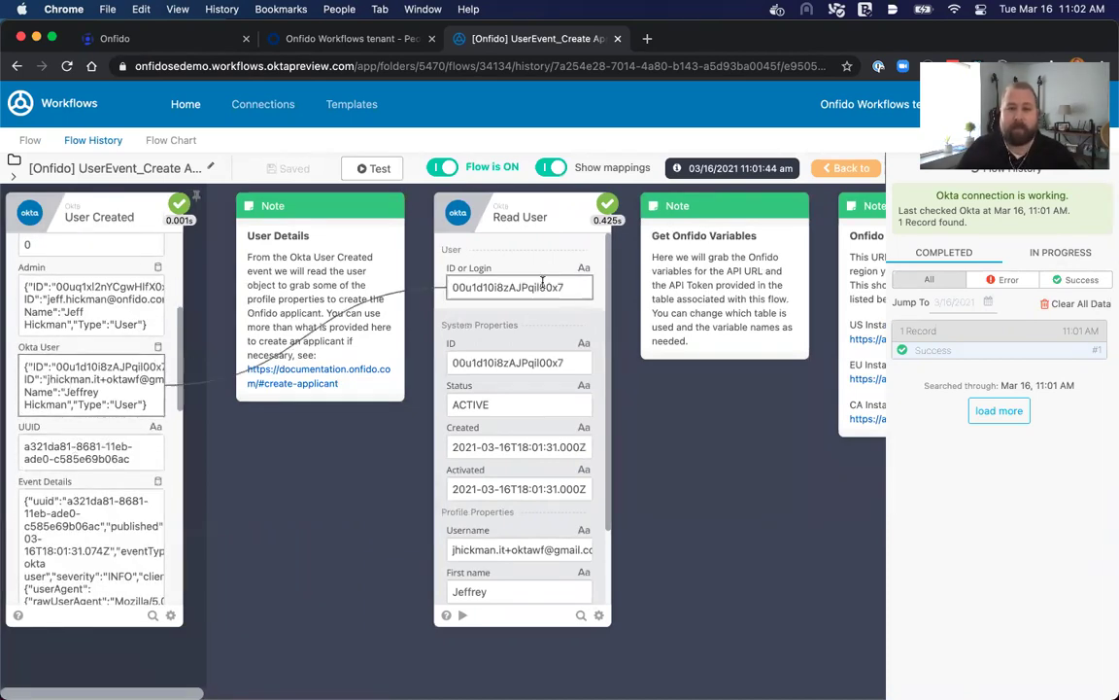
scroll(525, 475, down, 2)
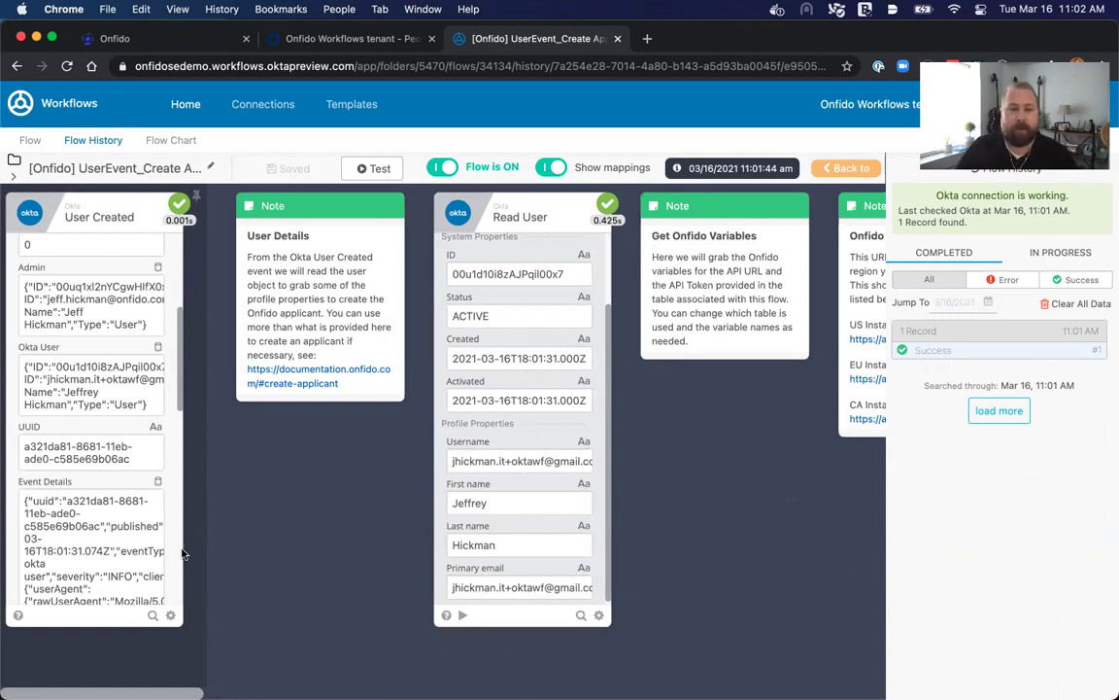
scroll(105, 492, down, 3)
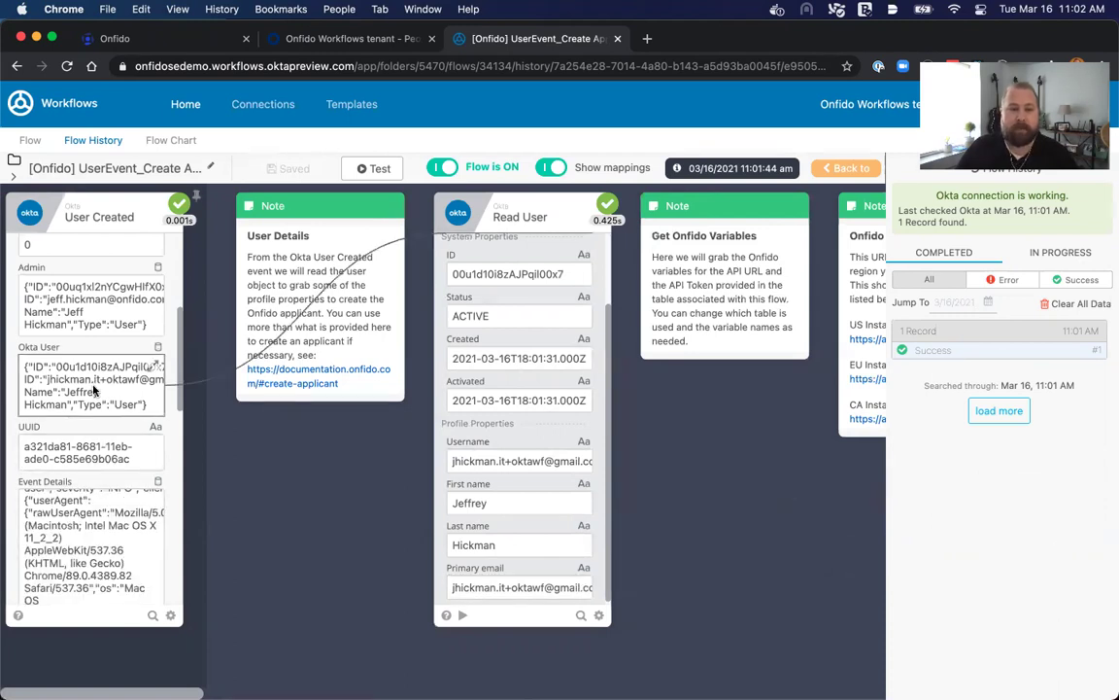
scroll(94, 389, down, 3)
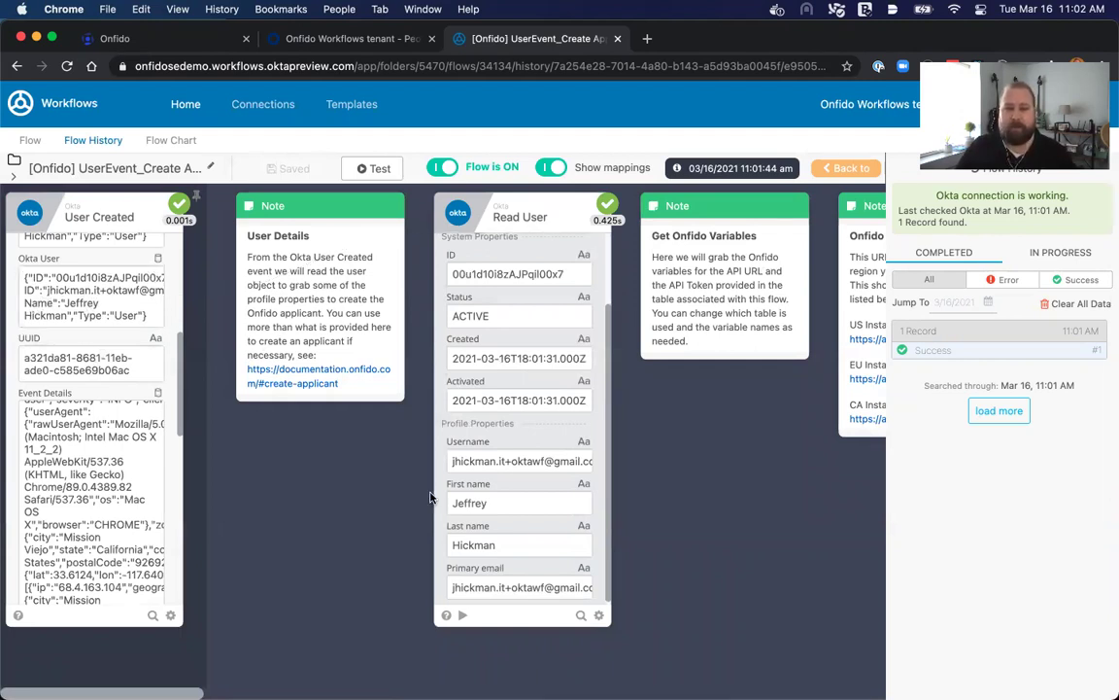
scroll(631, 497, right, 5)
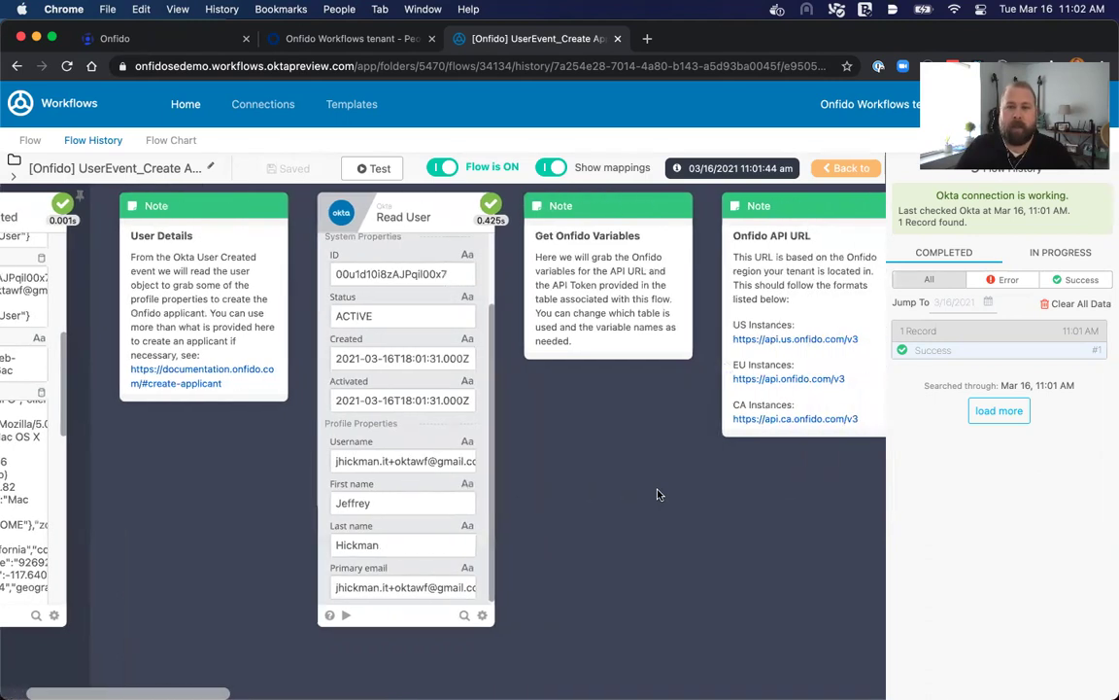
scroll(657, 494, right, 4)
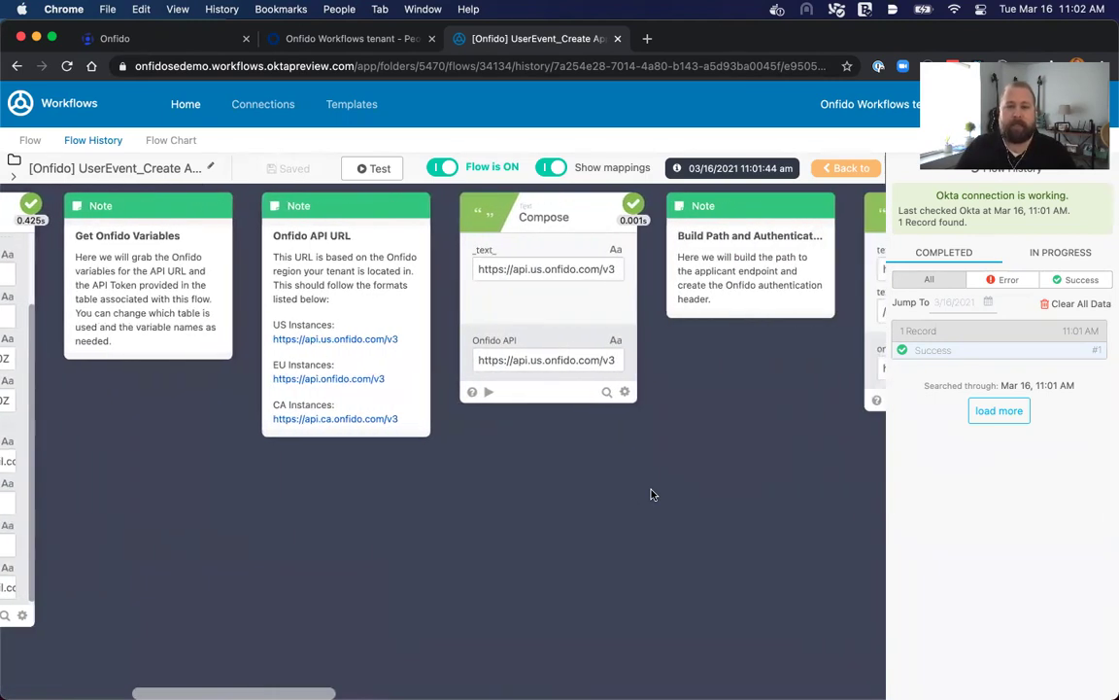
scroll(655, 495, right, 4)
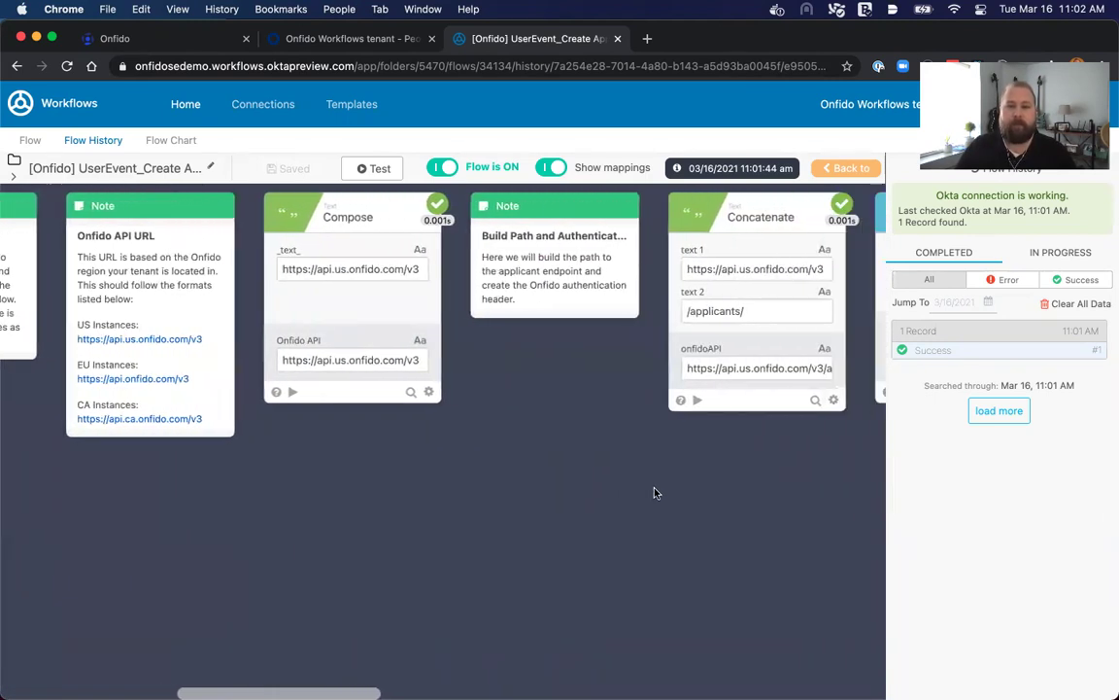
scroll(632, 447, right, 2)
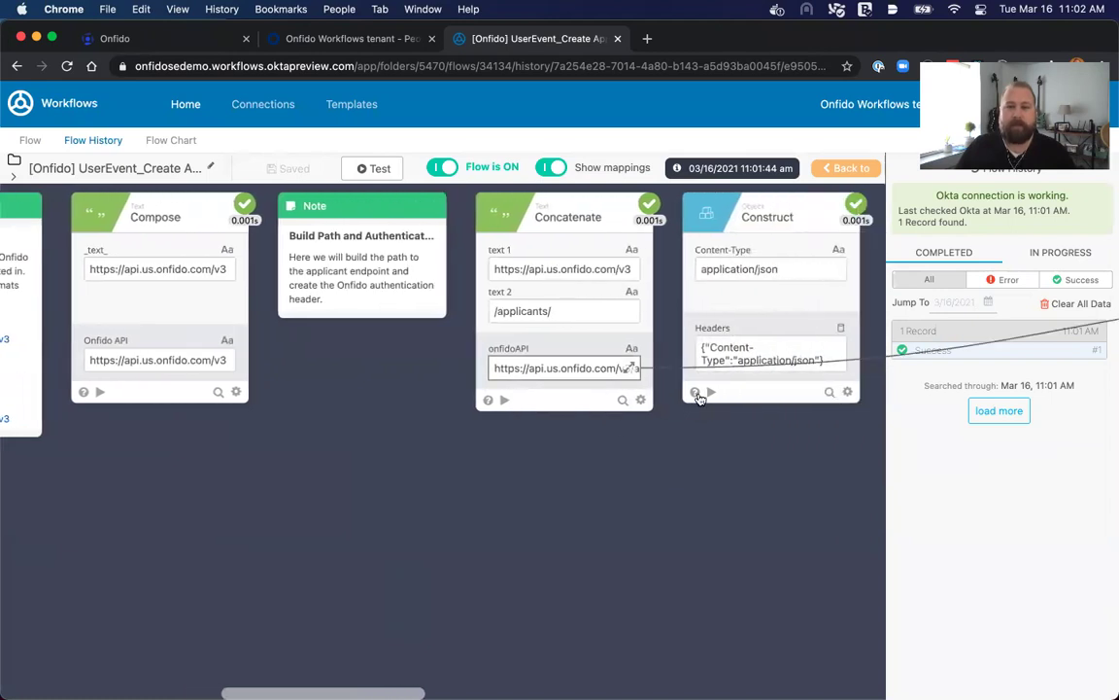
scroll(724, 464, right, 3)
scroll(712, 446, right, 1)
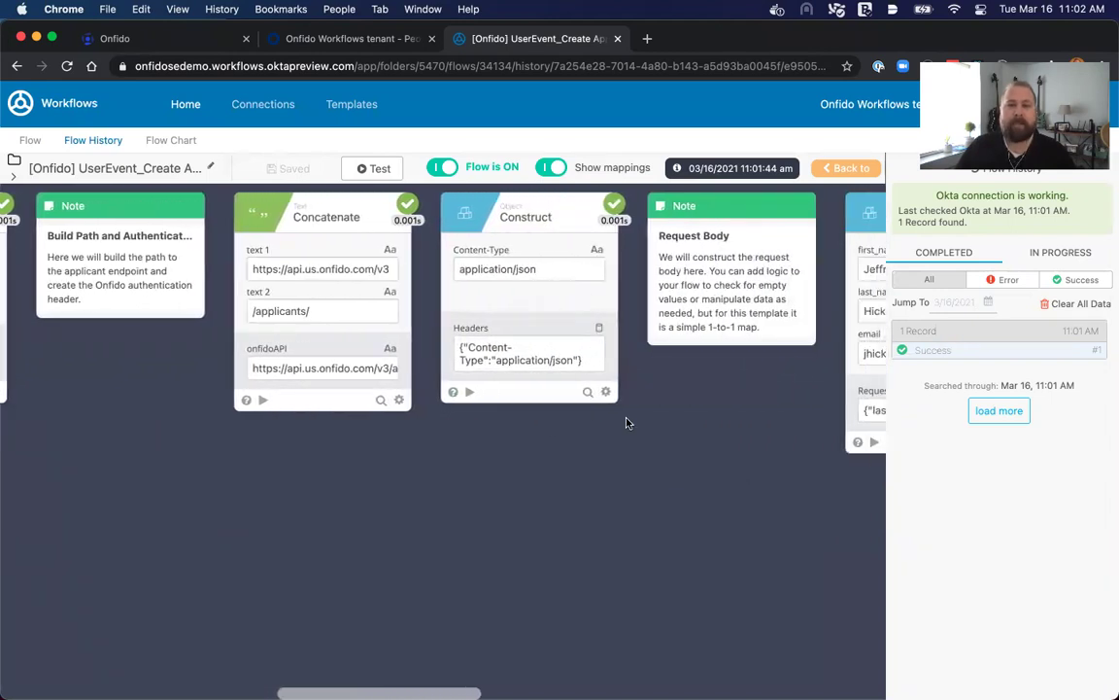
scroll(564, 375, right, 3)
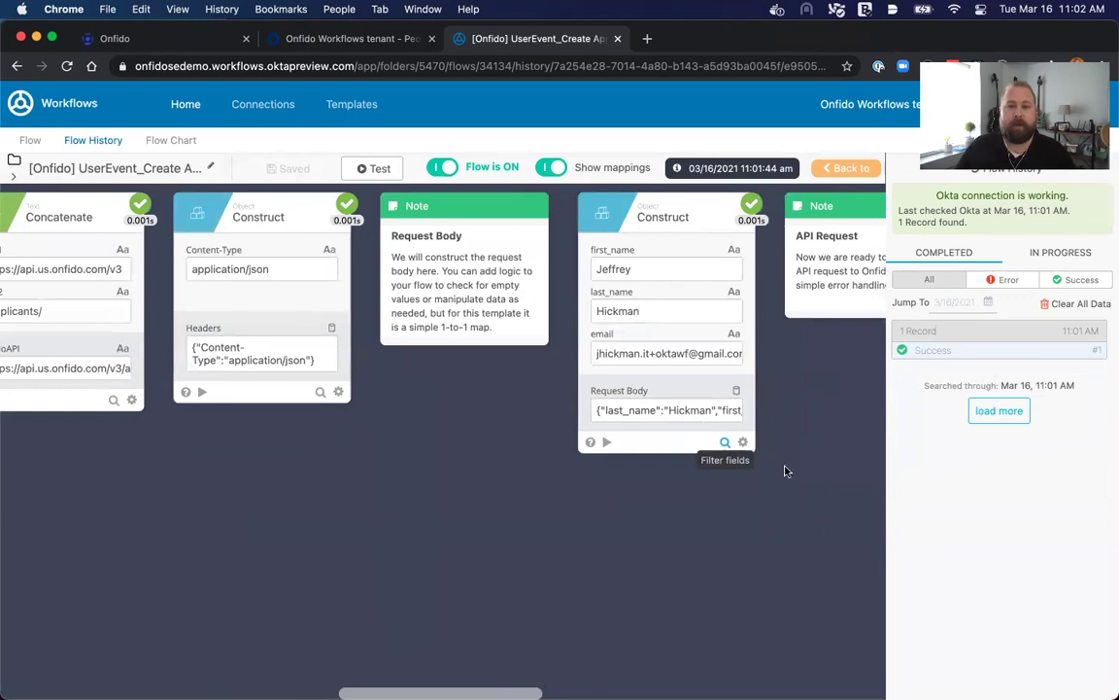
scroll(789, 470, right, 2)
scroll(789, 470, right, 5)
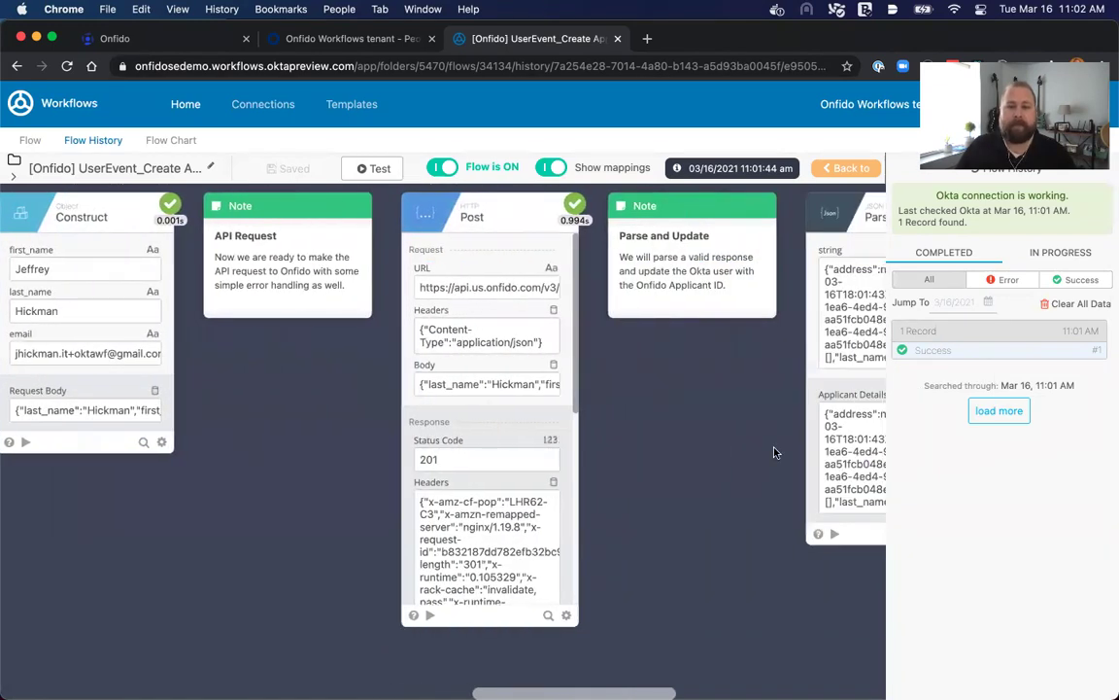
scroll(489, 544, down, 5)
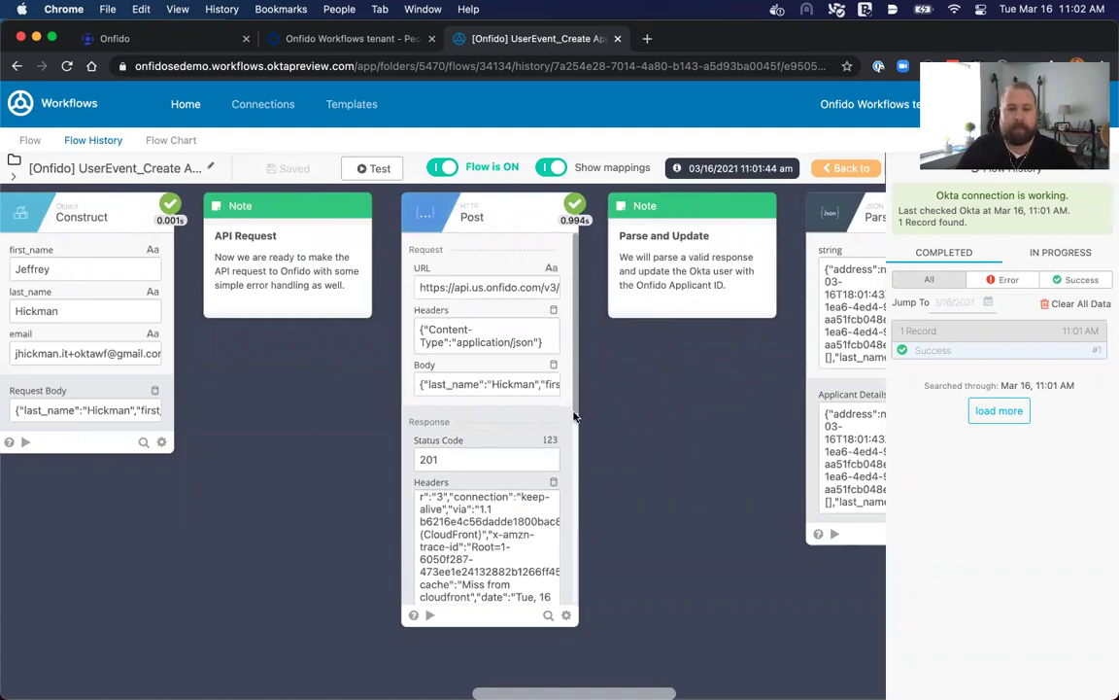
scroll(573, 438, down, 10)
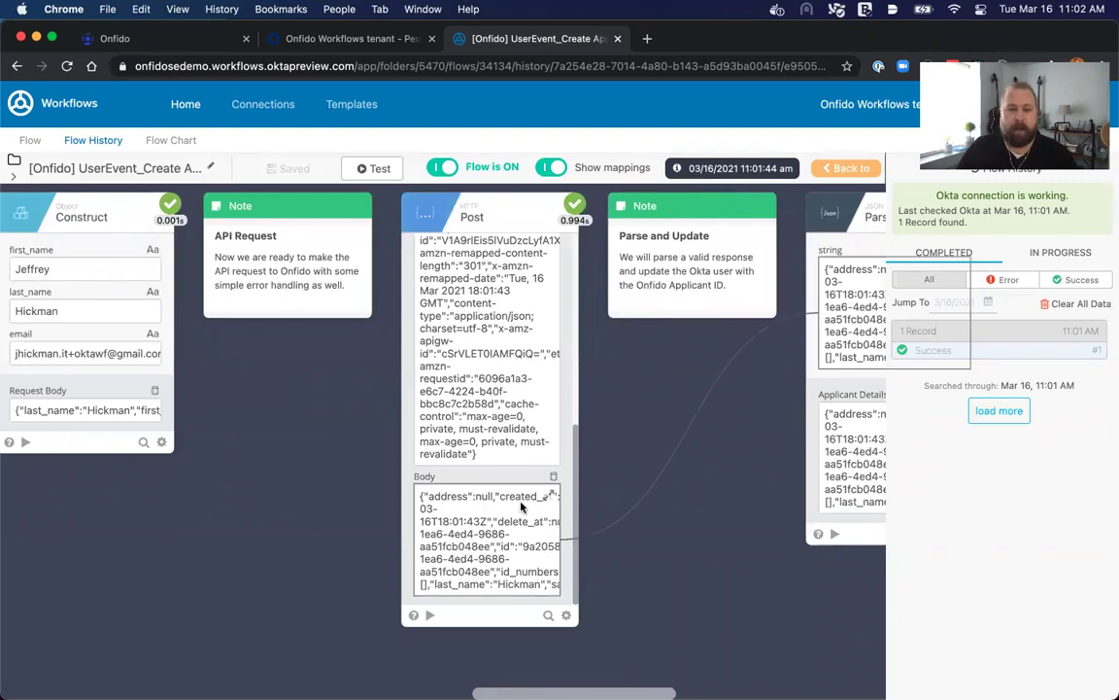
scroll(655, 492, right, 5)
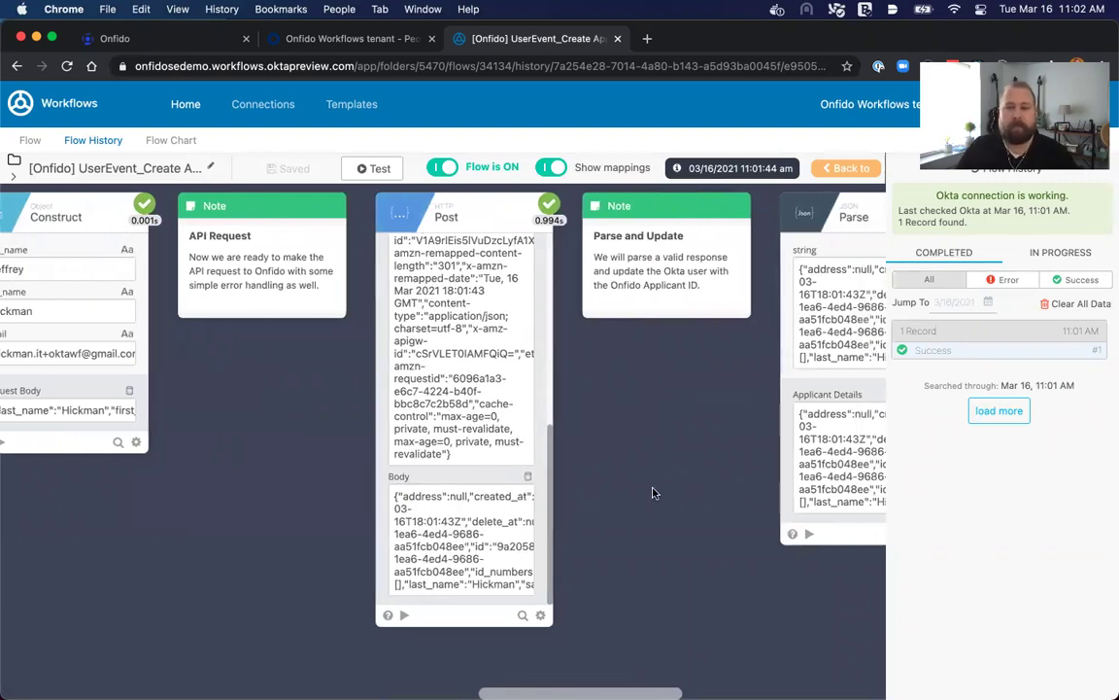
scroll(655, 475, right, 3)
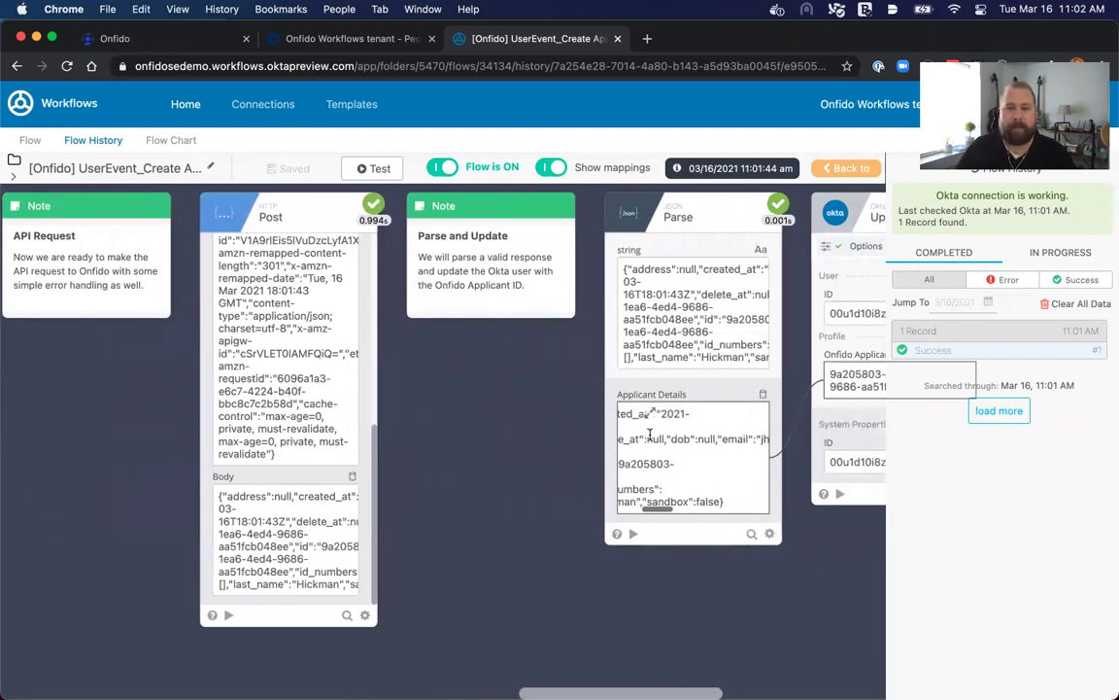
scroll(819, 560, right, 3)
scroll(819, 559, right, 3)
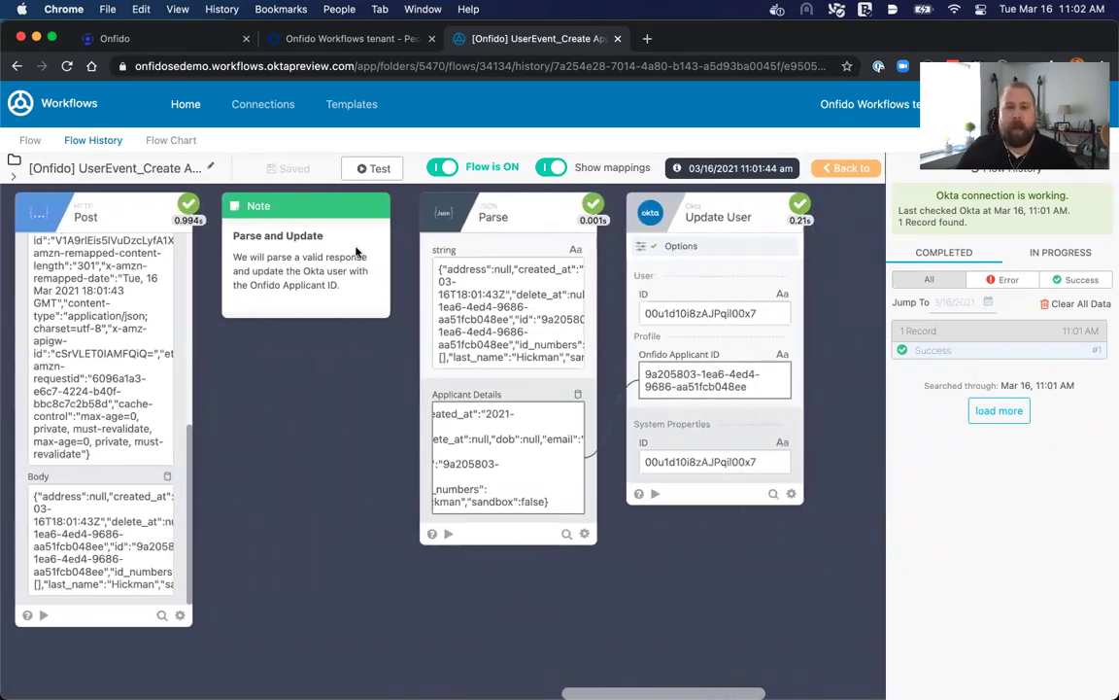
Refresh the Okta People list and open the newly created user.
click(328, 39)
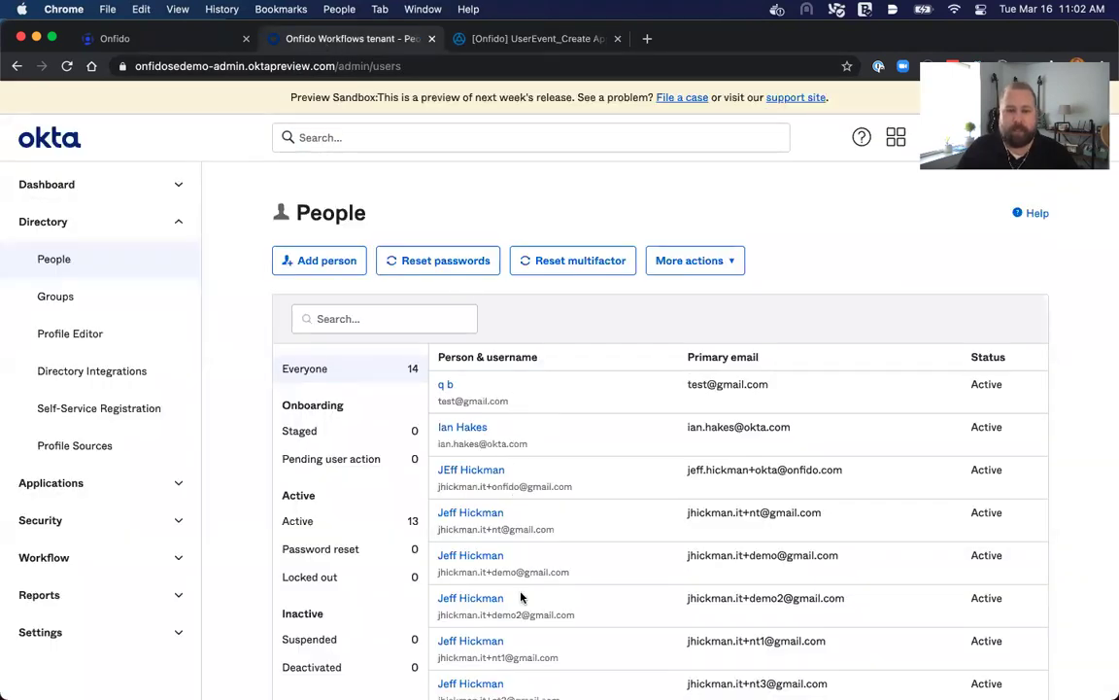
scroll(509, 489, down, 6)
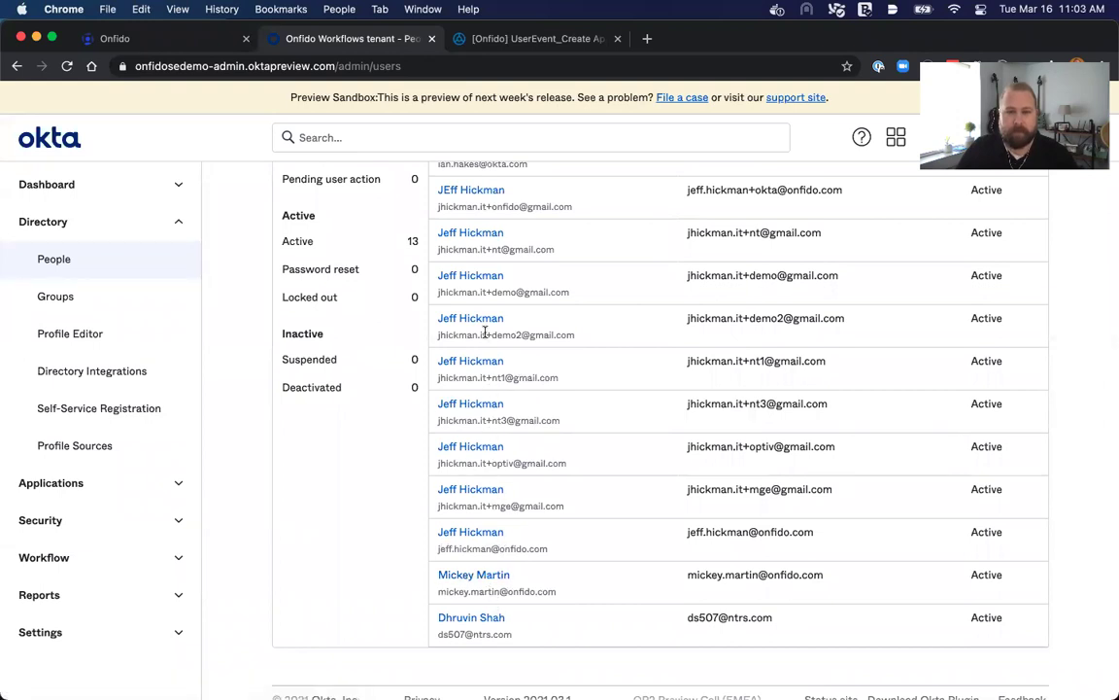
scroll(437, 302, up, 4)
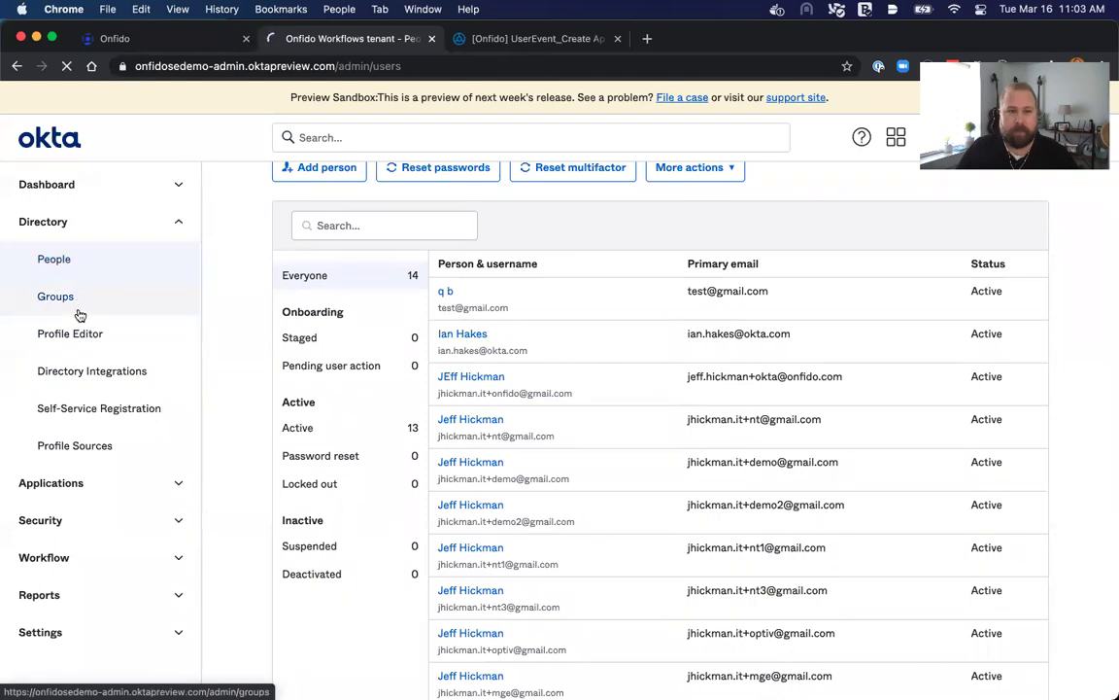
click(77, 273)
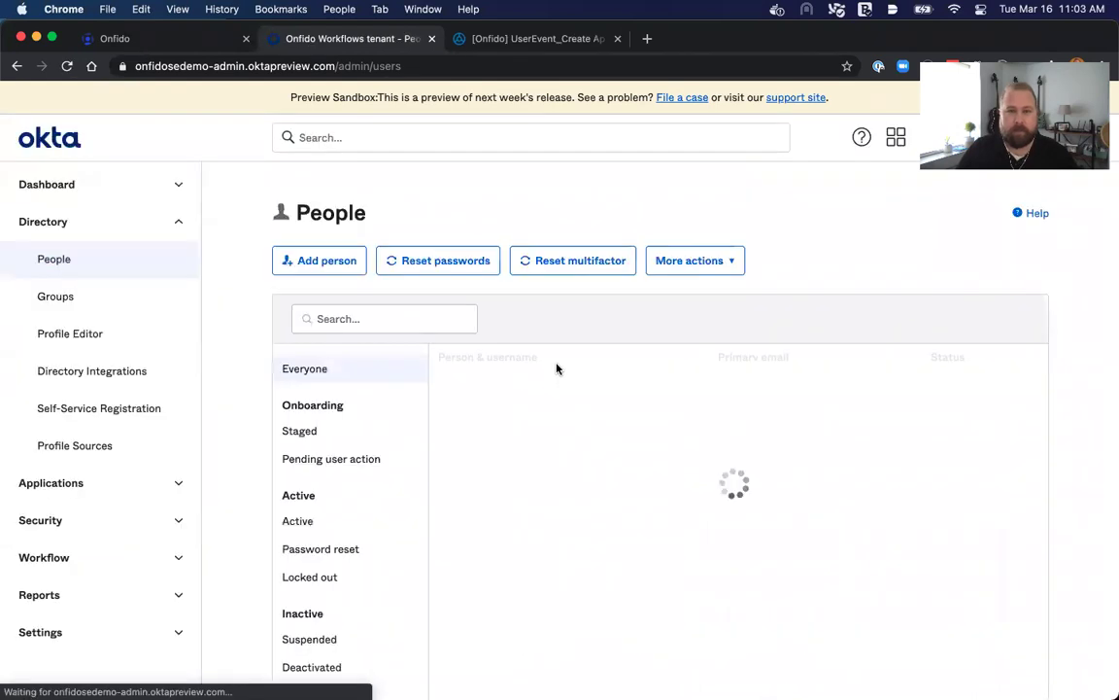
scroll(642, 418, down, 6)
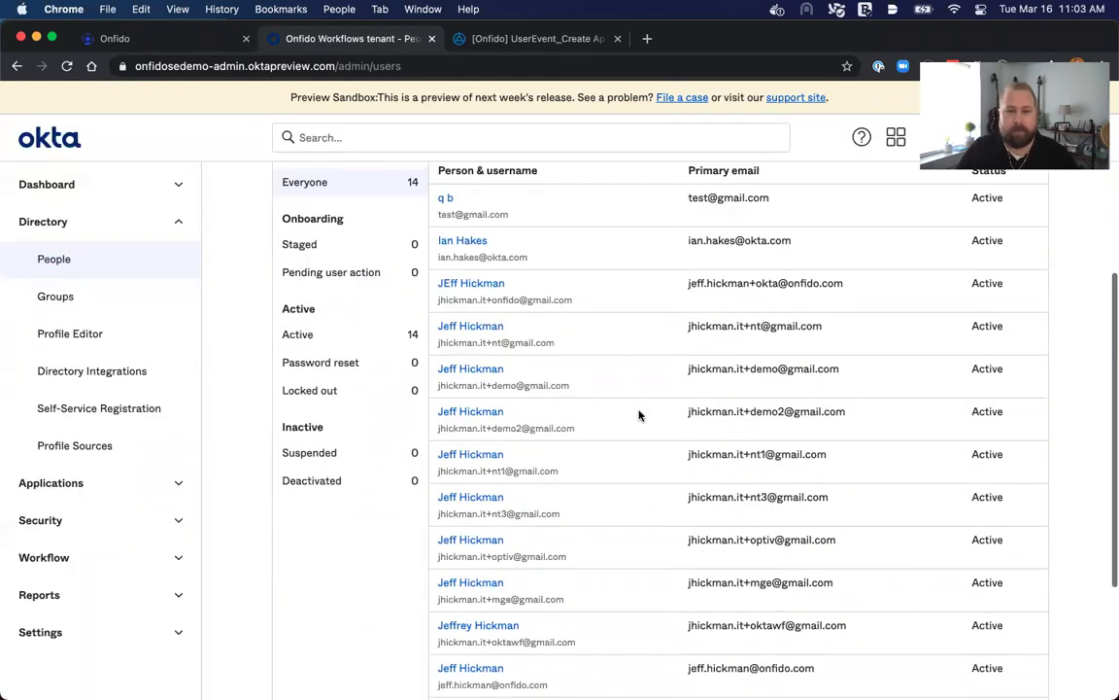
scroll(640, 416, down, 2)
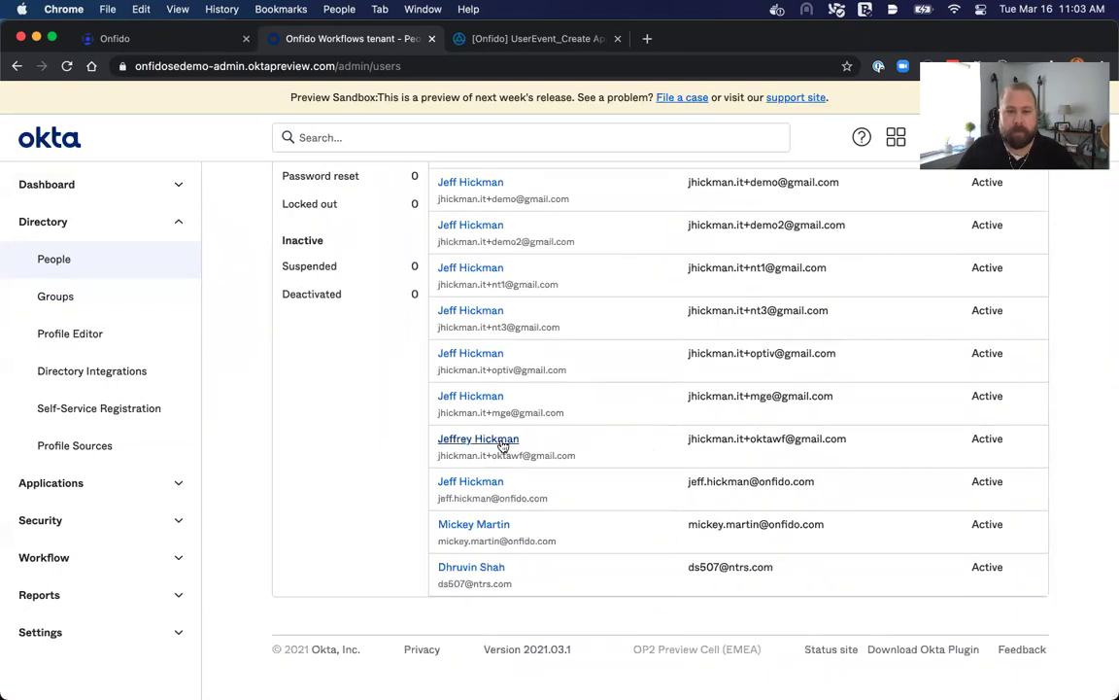
click(457, 439)
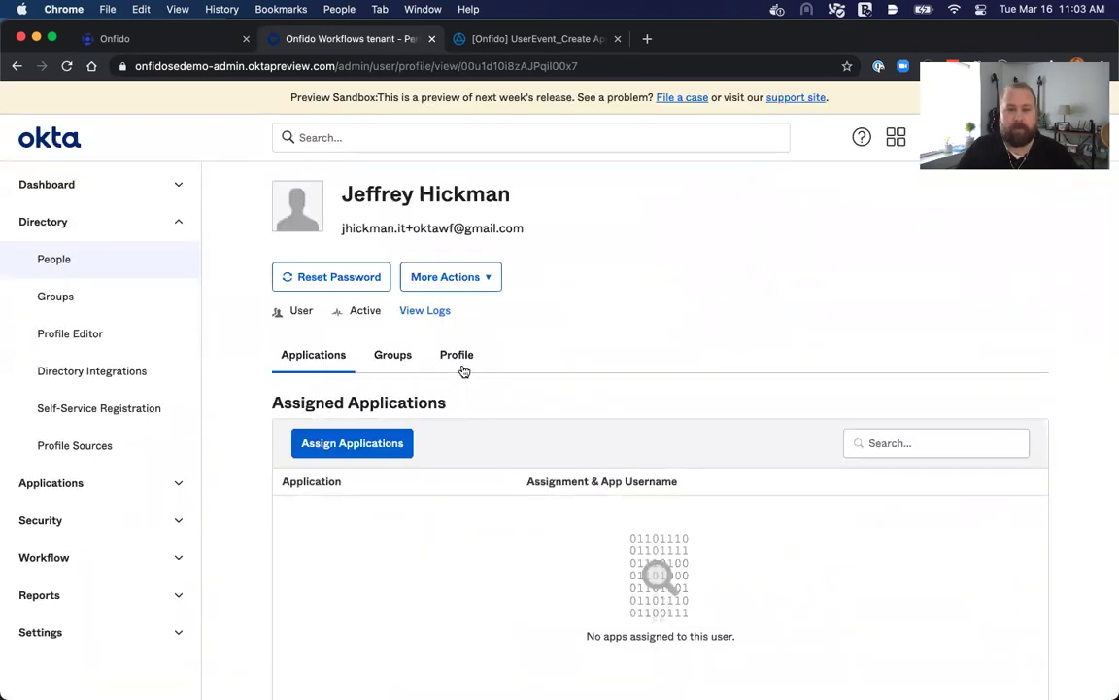
Show the user's Profile tab and select the filled-in Onfido Applicant ID value.
click(465, 359)
scroll(666, 467, down, 15)
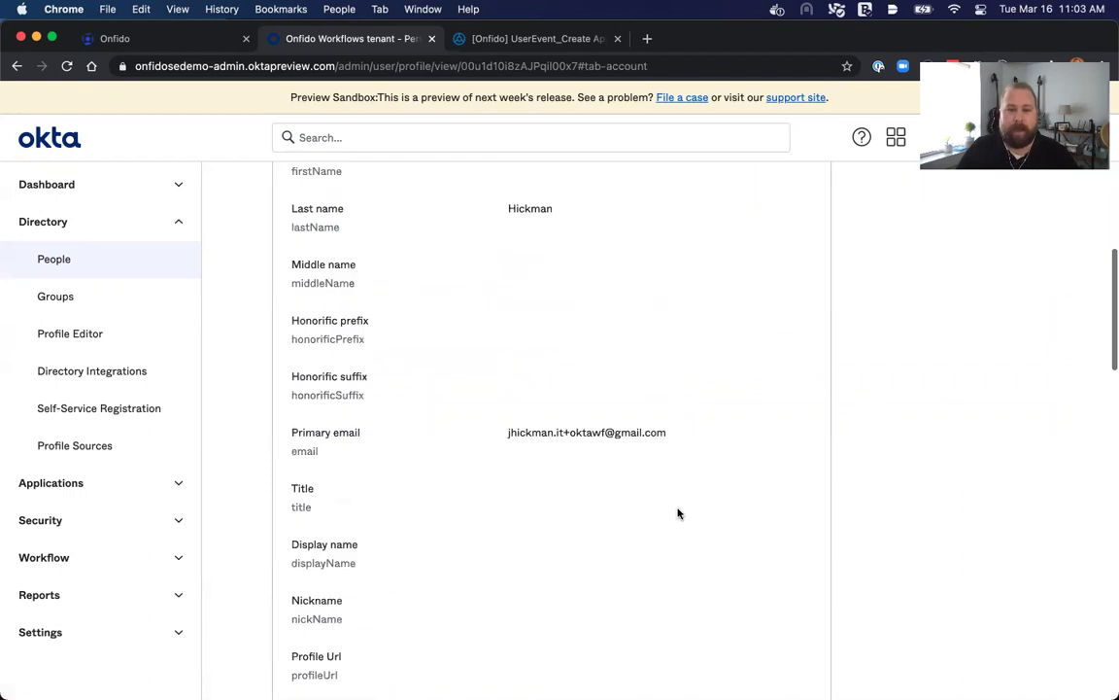
scroll(679, 513, down, 10)
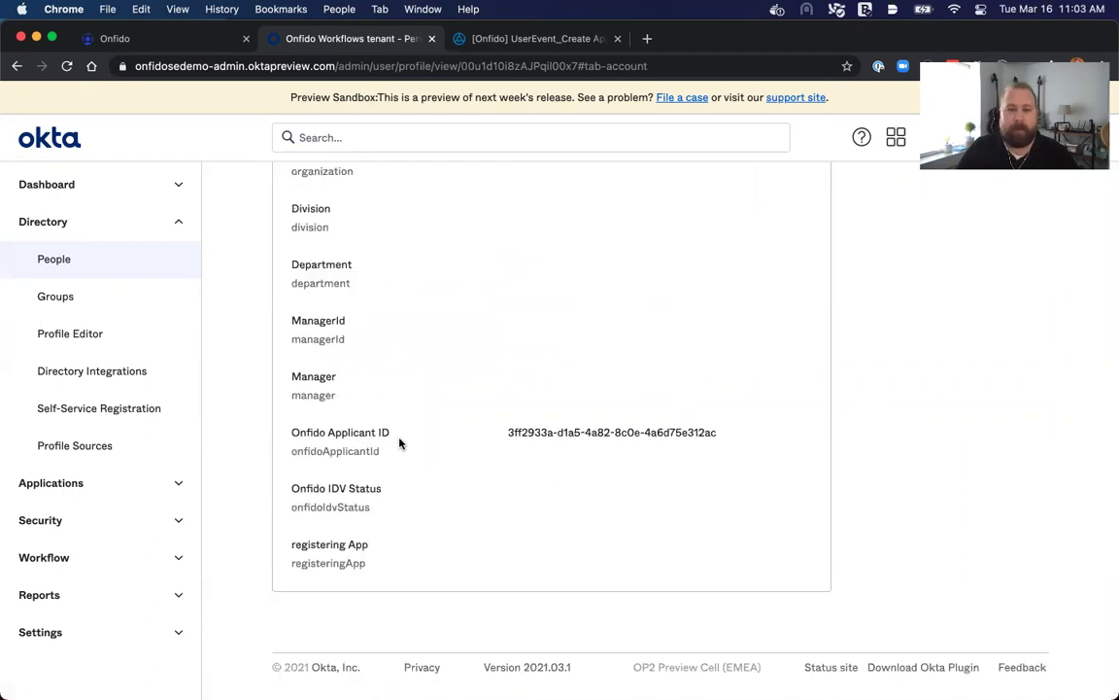
drag(502, 430, 733, 451)
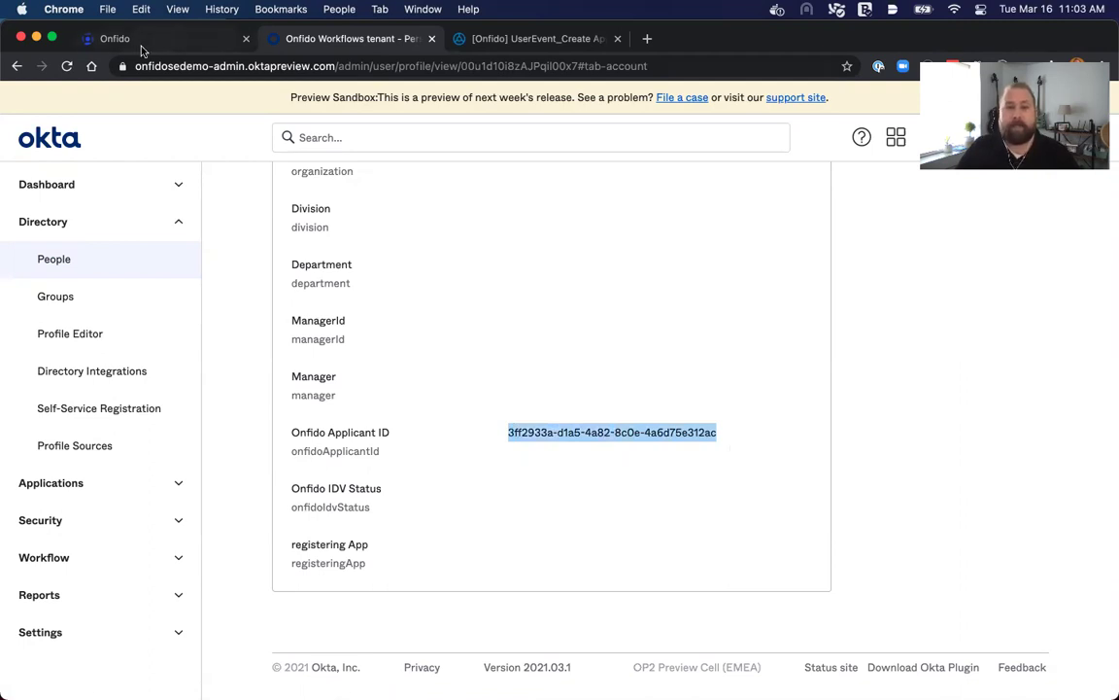
In the Onfido Dashboard tab, go from the Checks list to the Welcome page.
click(121, 38)
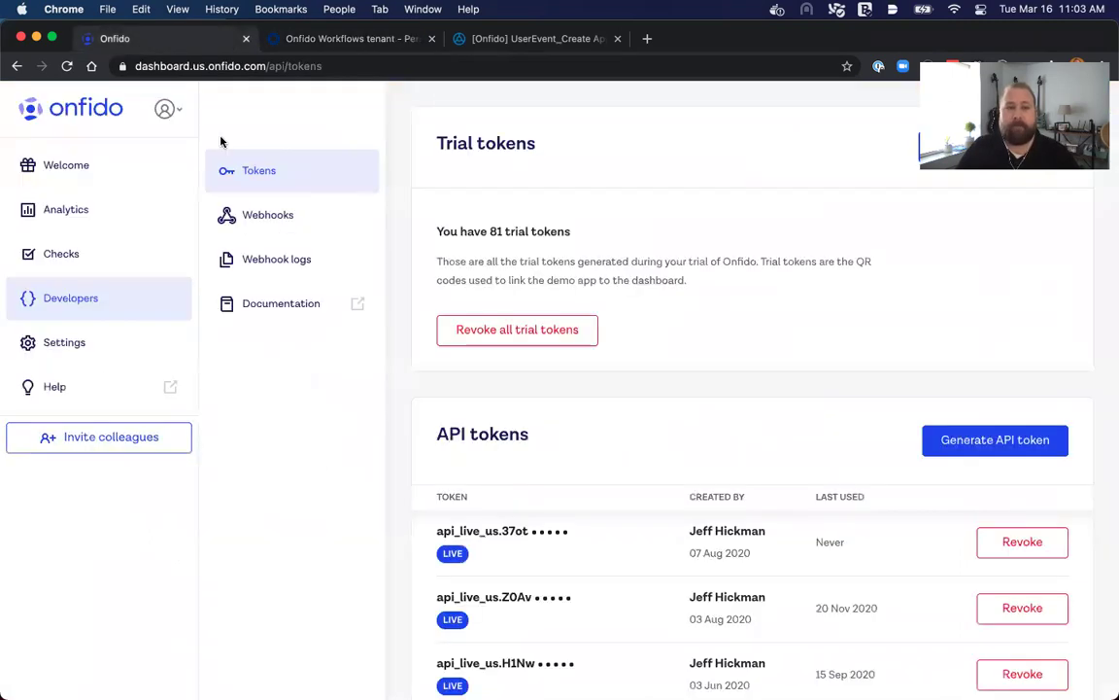
click(80, 251)
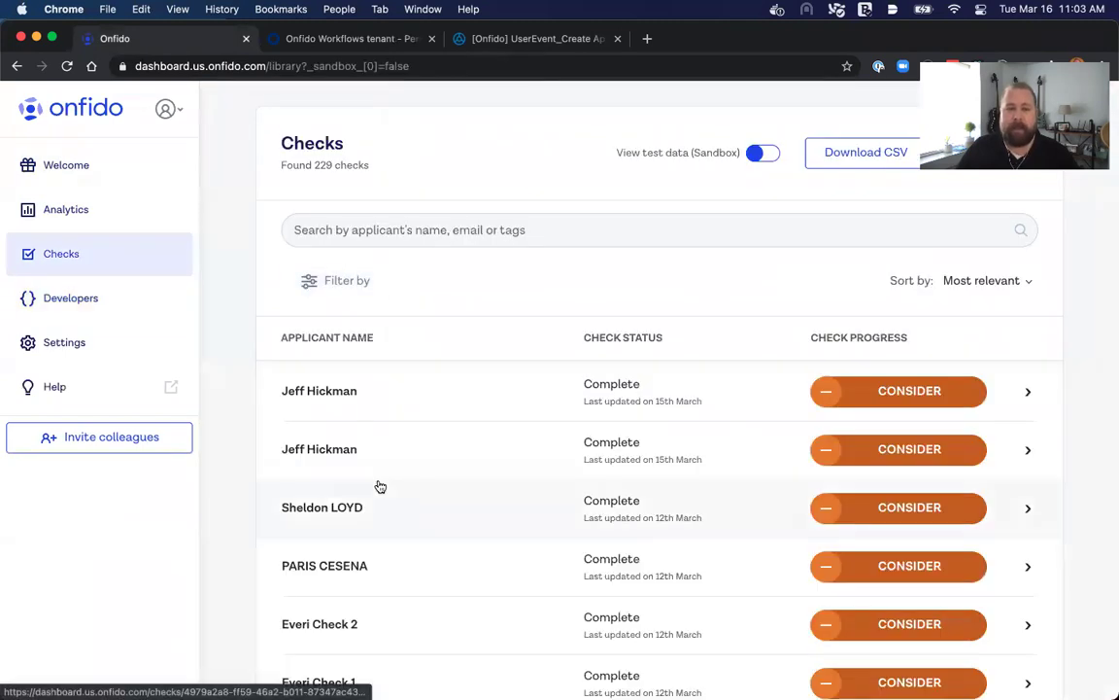
click(103, 179)
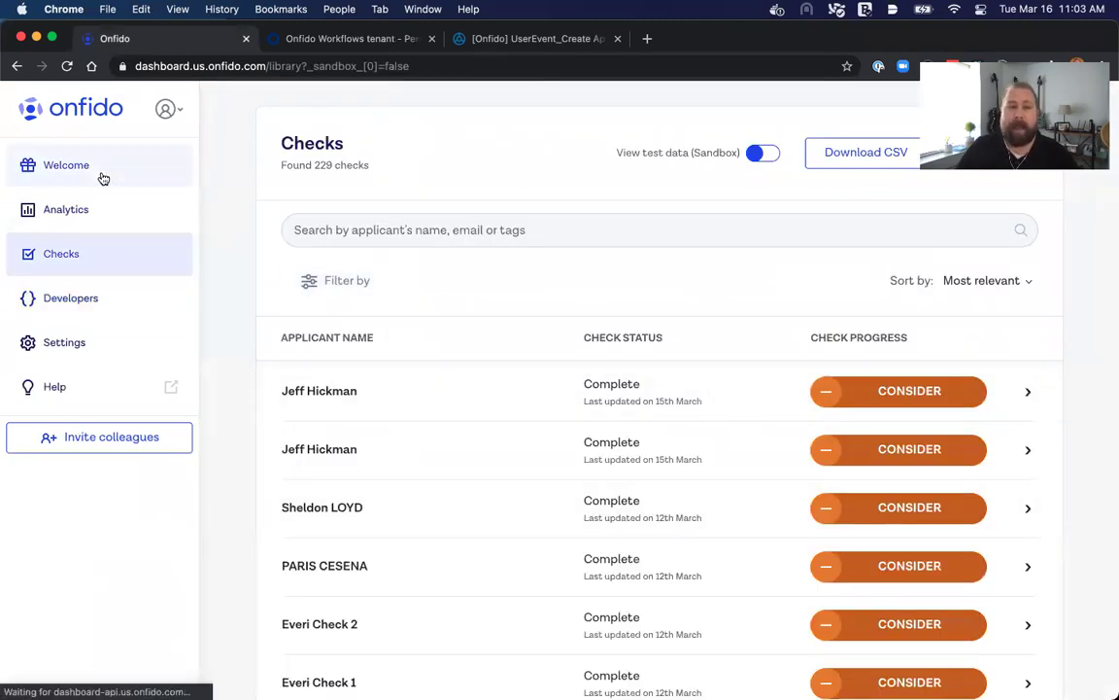